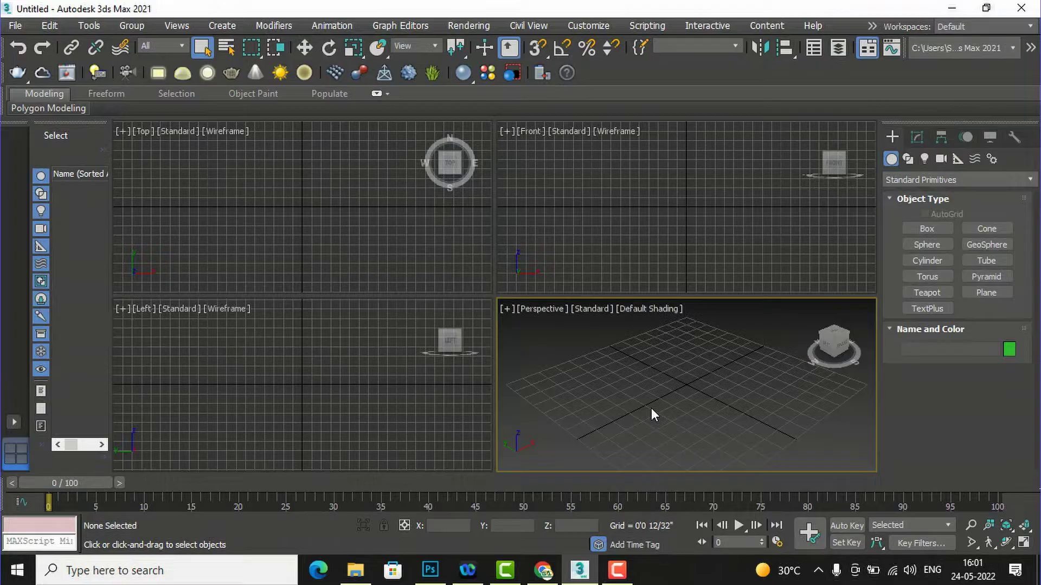
Cycle through the Left, Top, Front and Perspective viewports, leaving Perspective active.
left_click(356, 380)
left_click(369, 207)
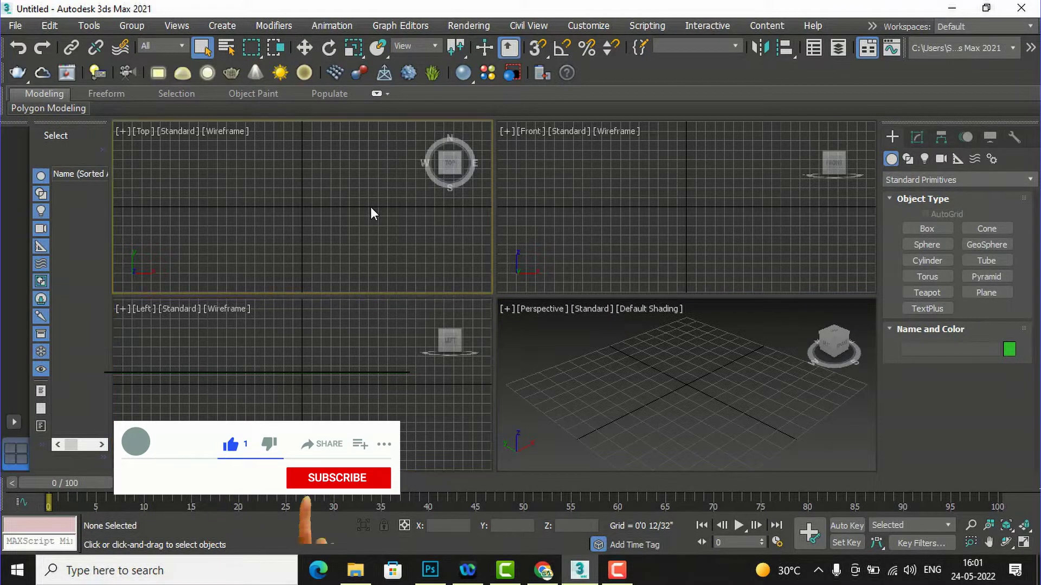
left_click(706, 207)
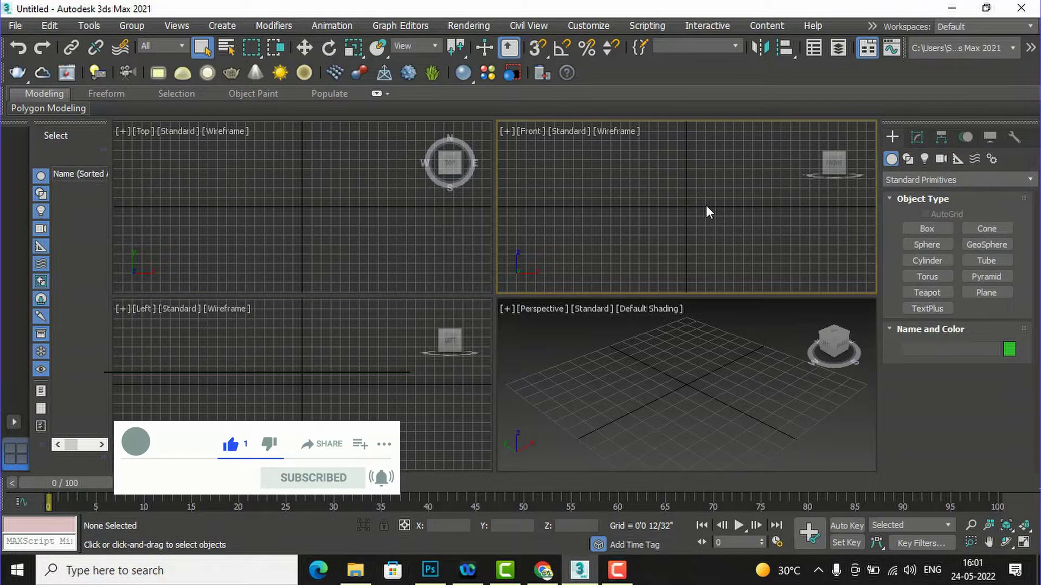
left_click(710, 382)
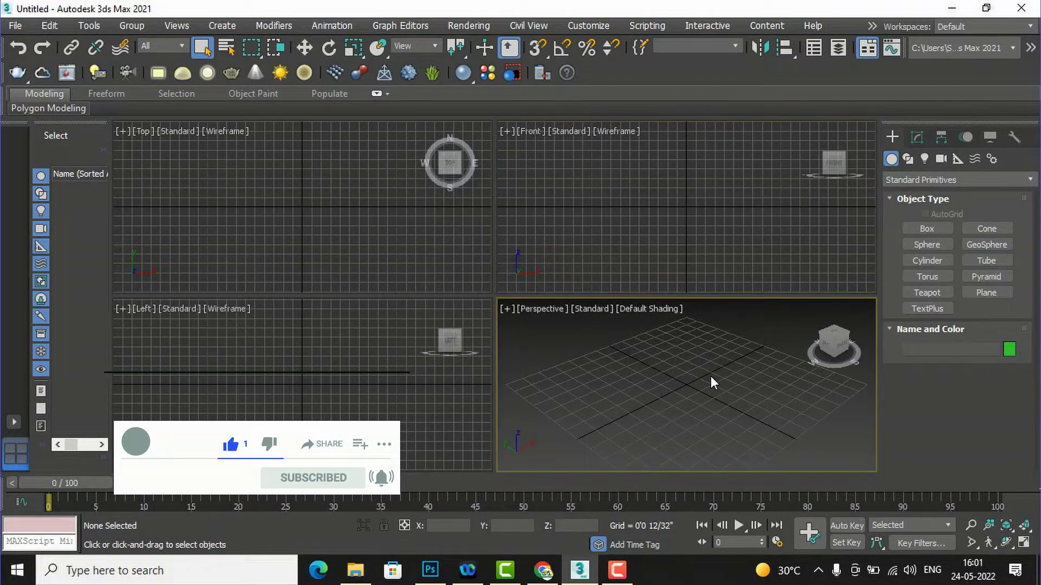
Switch the Create panel category to Compound Objects and bring up the BlobMesh help page.
left_click(900, 179)
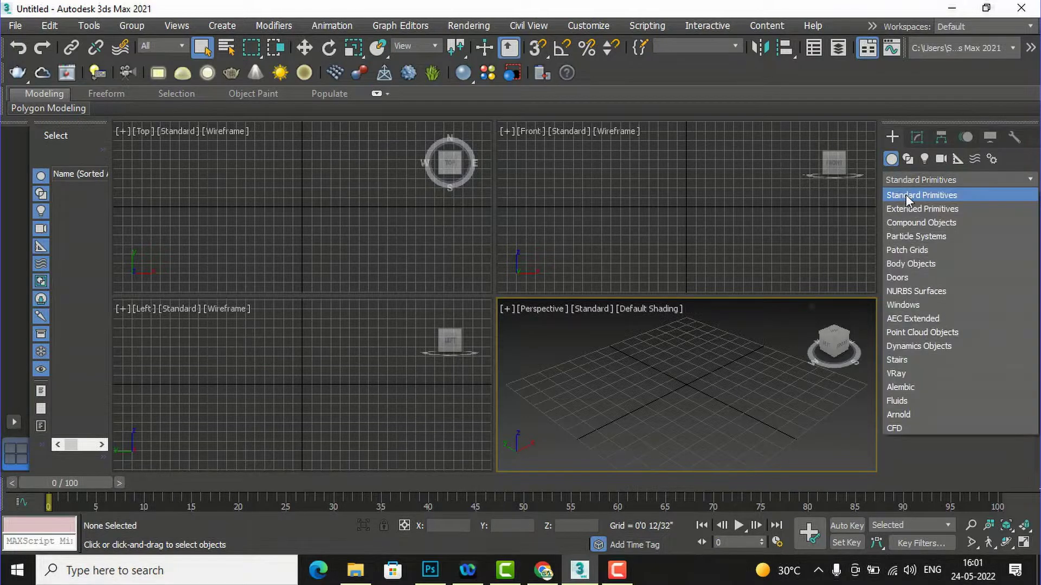
left_click(902, 221)
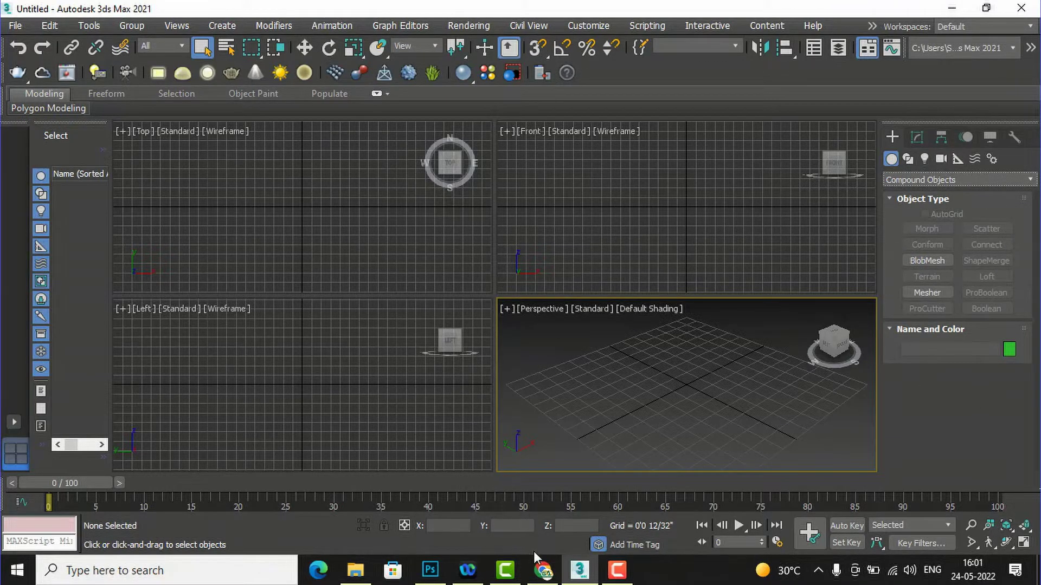
left_click(542, 569)
Scroll through the BlobMesh Compound Object help article, then return to the 3ds Max scene.
scroll(539, 274, "up", 7)
scroll(539, 271, "up", 15)
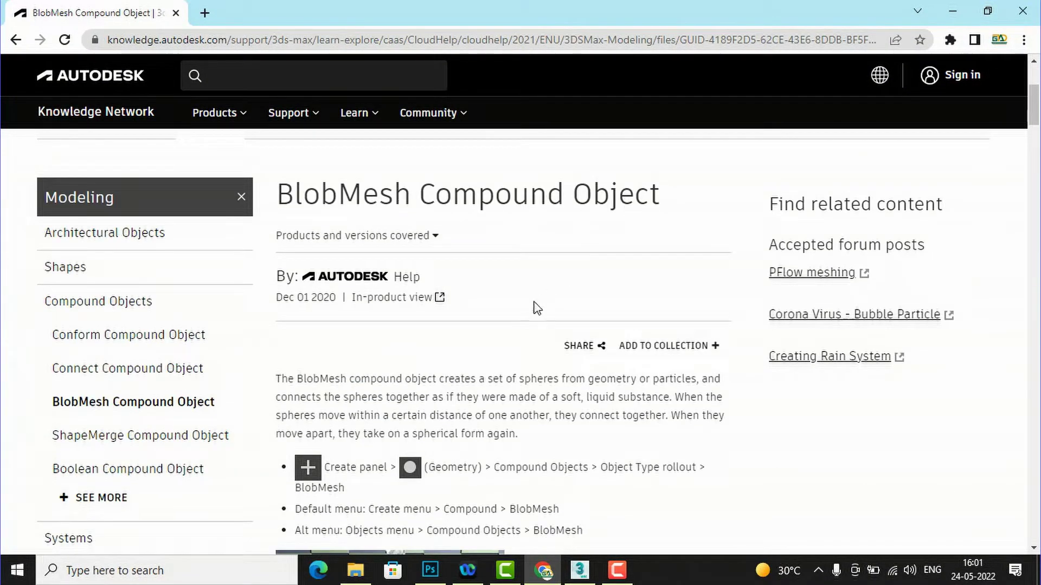
scroll(537, 308, "down", 1)
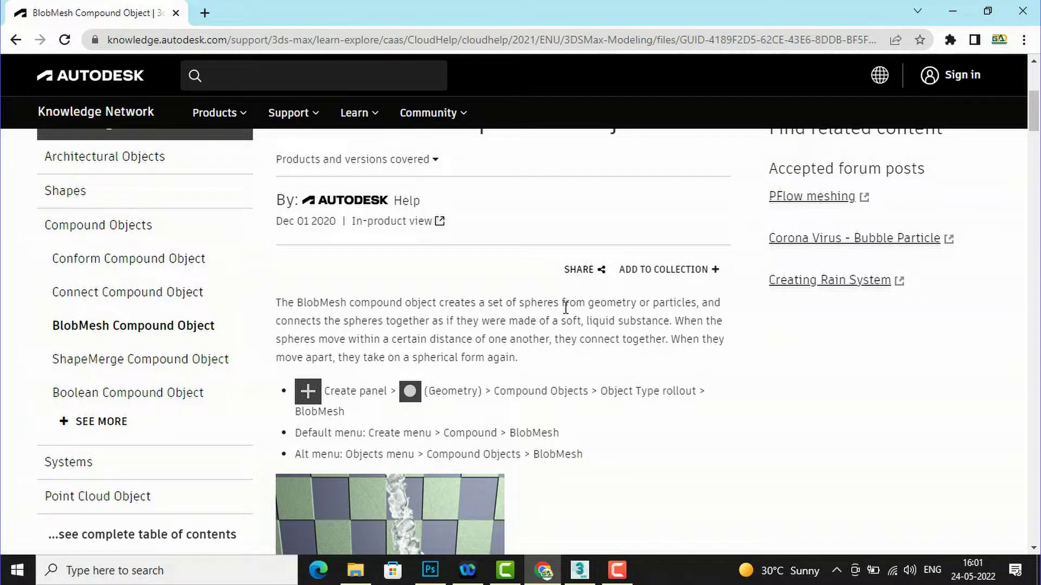
scroll(599, 305, "down", 1)
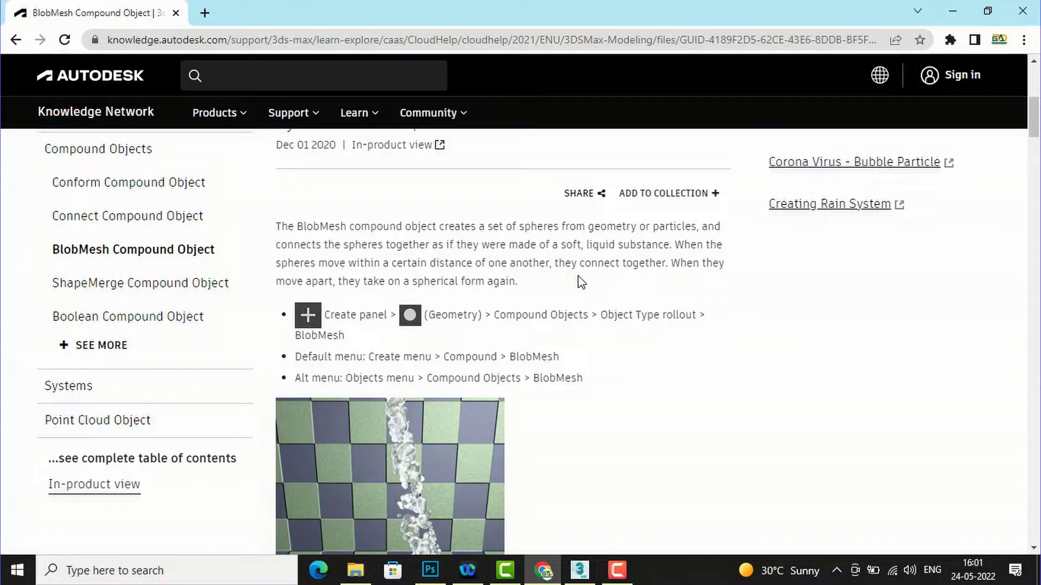
scroll(581, 282, "down", 3)
scroll(581, 282, "up", 1)
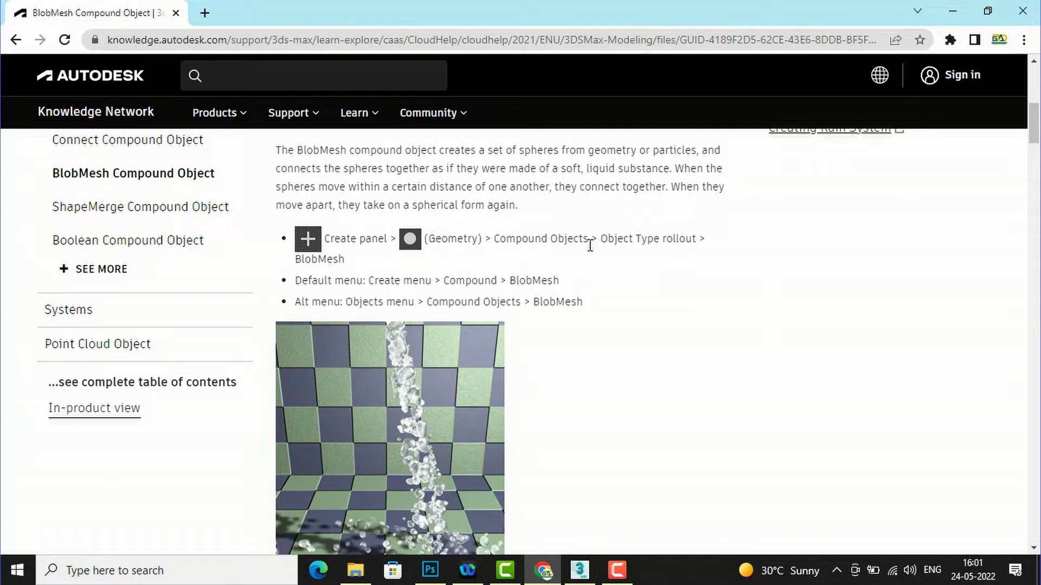
scroll(723, 247, "down", 3)
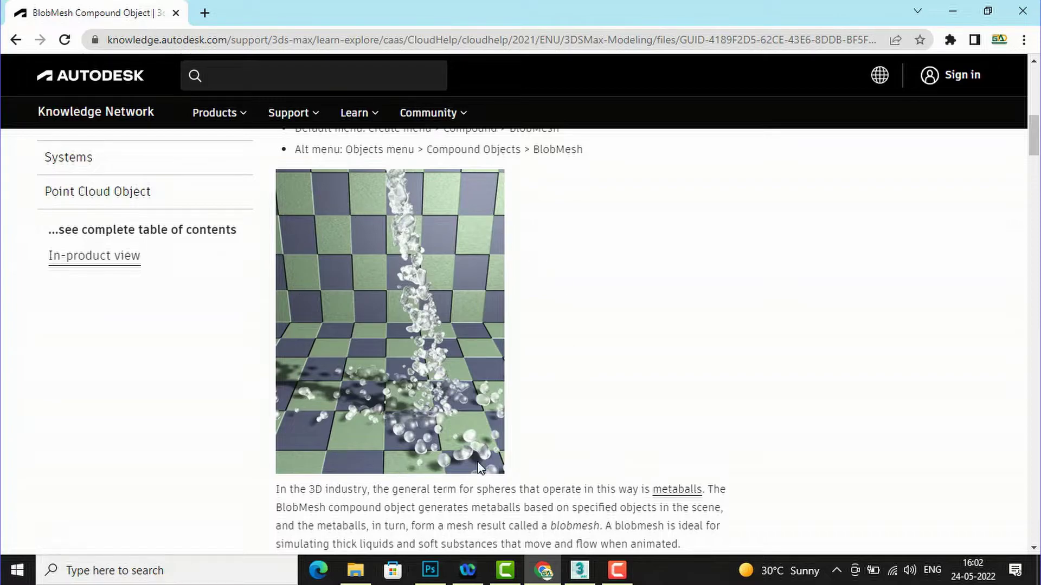
scroll(499, 267, "down", 4)
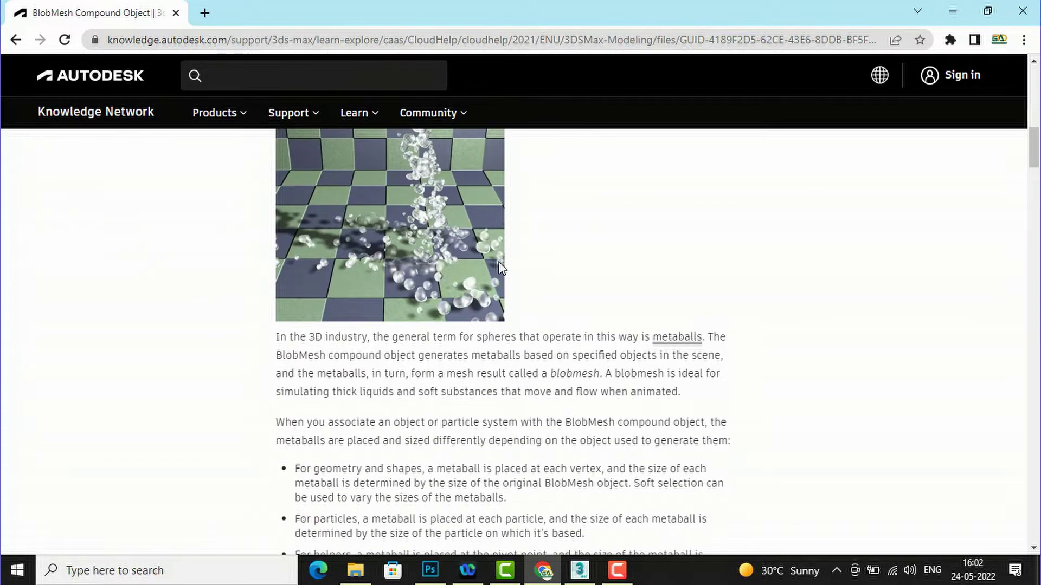
scroll(499, 267, "down", 9)
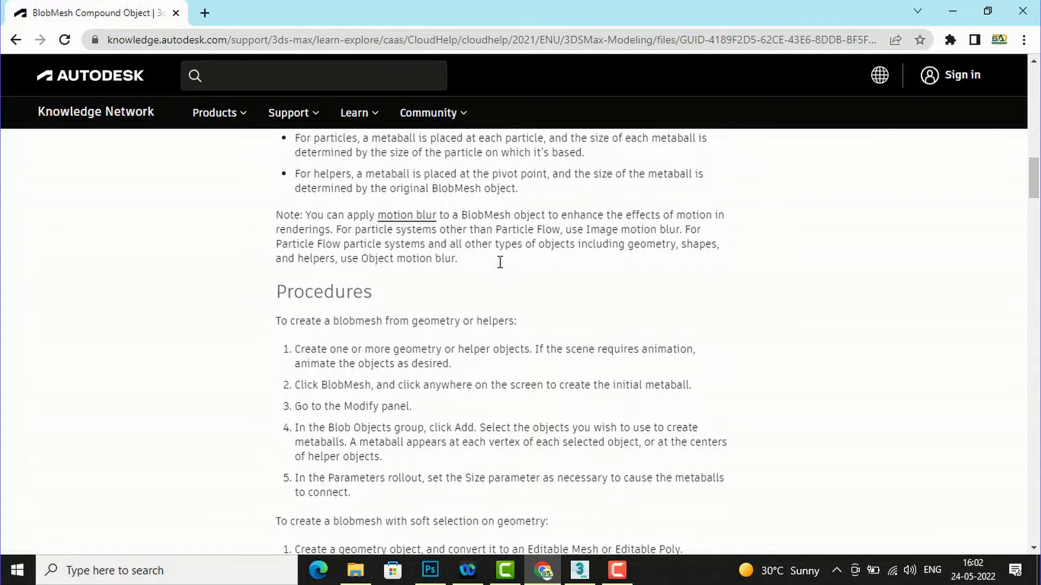
scroll(499, 268, "down", 6)
scroll(499, 267, "up", 6)
scroll(499, 267, "up", 15)
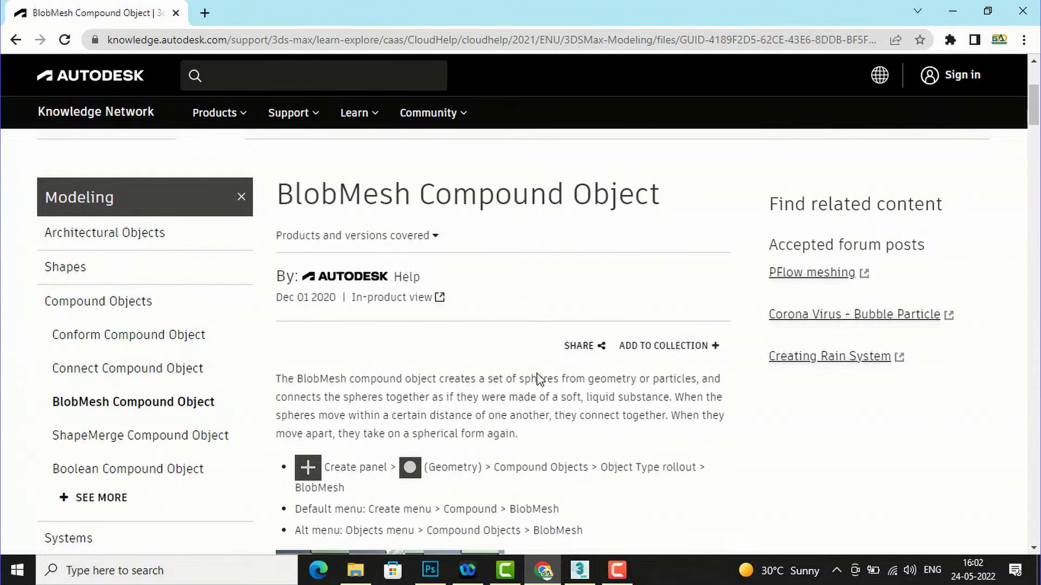
left_click(579, 572)
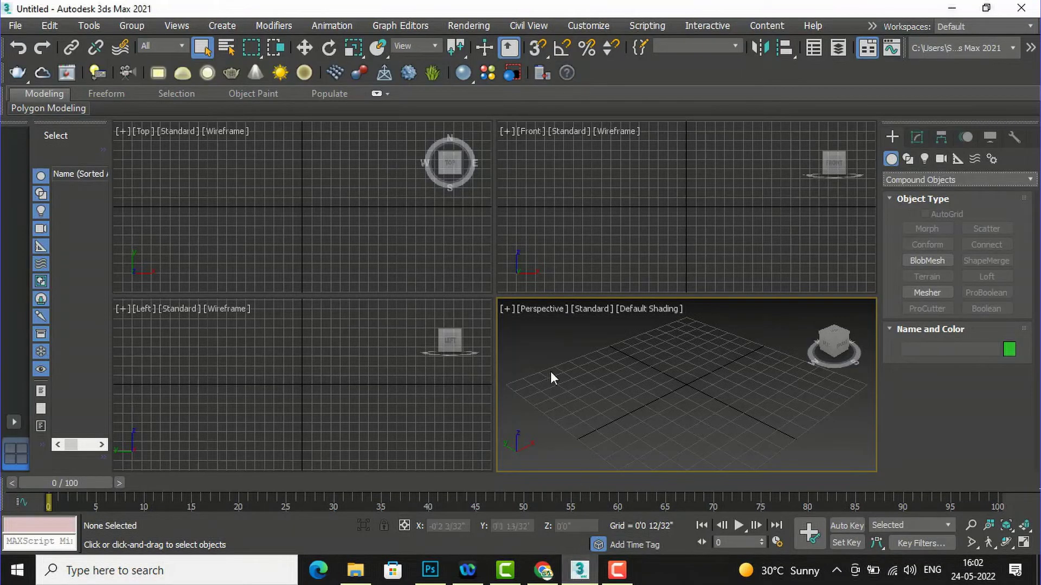
Place a BlobMesh001 object in the Perspective viewport.
left_click(361, 375)
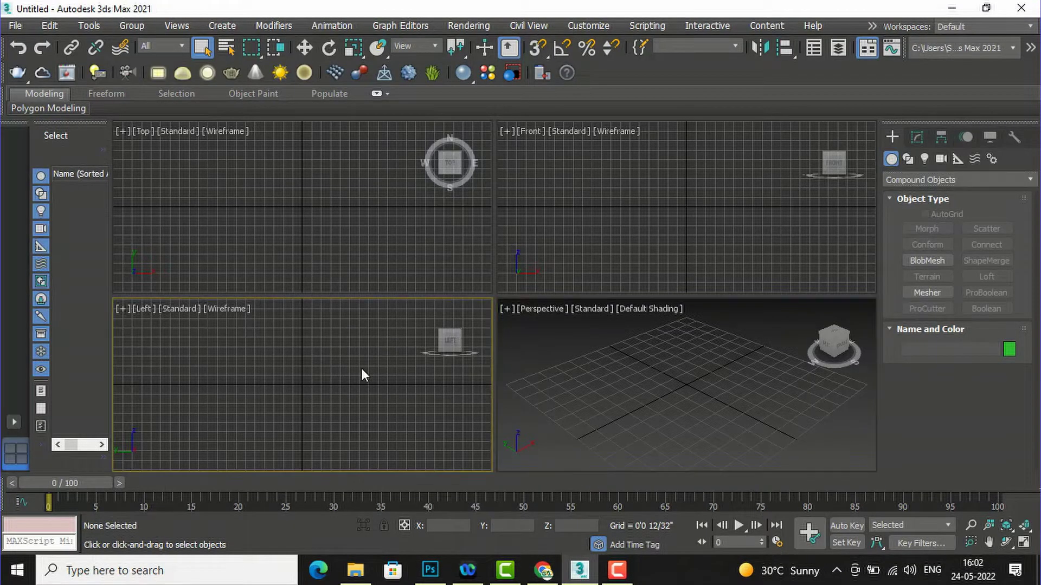
left_click(925, 260)
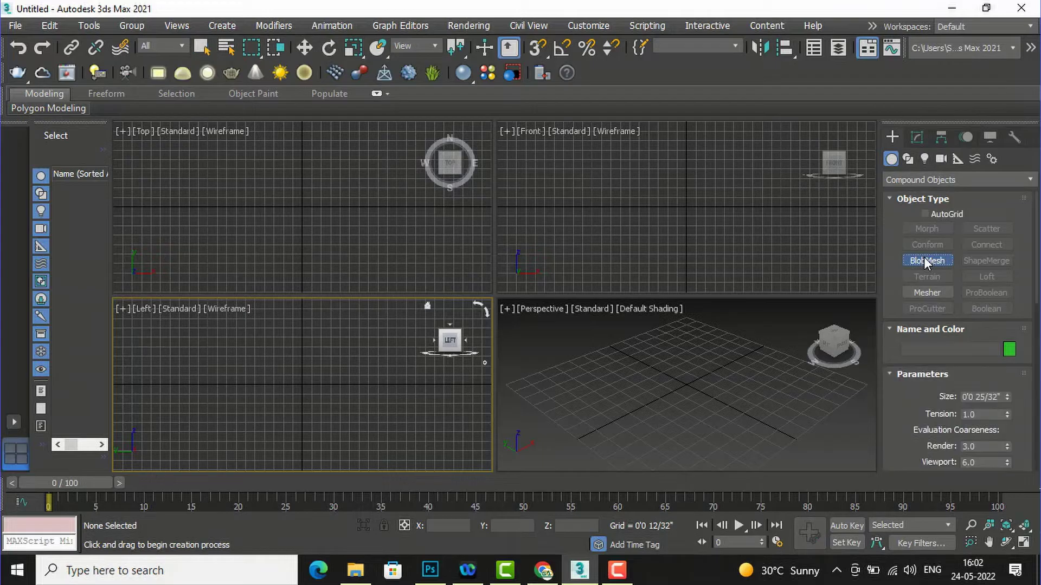
left_click(789, 385)
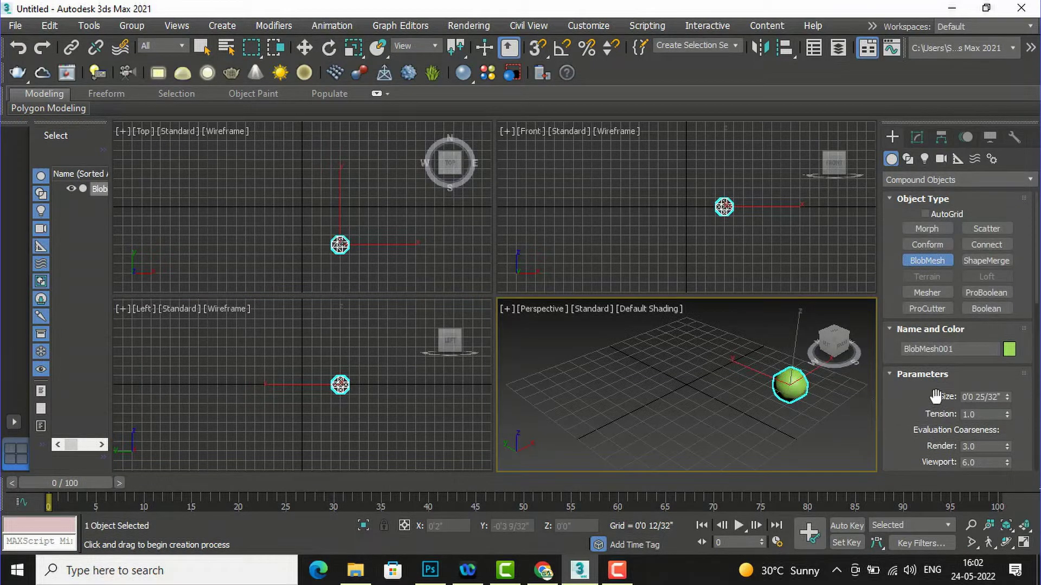
Shrink the blob Size to 0'0 13/32", adjust Tension, and maximize the Perspective view.
scroll(916, 394, "down", 5)
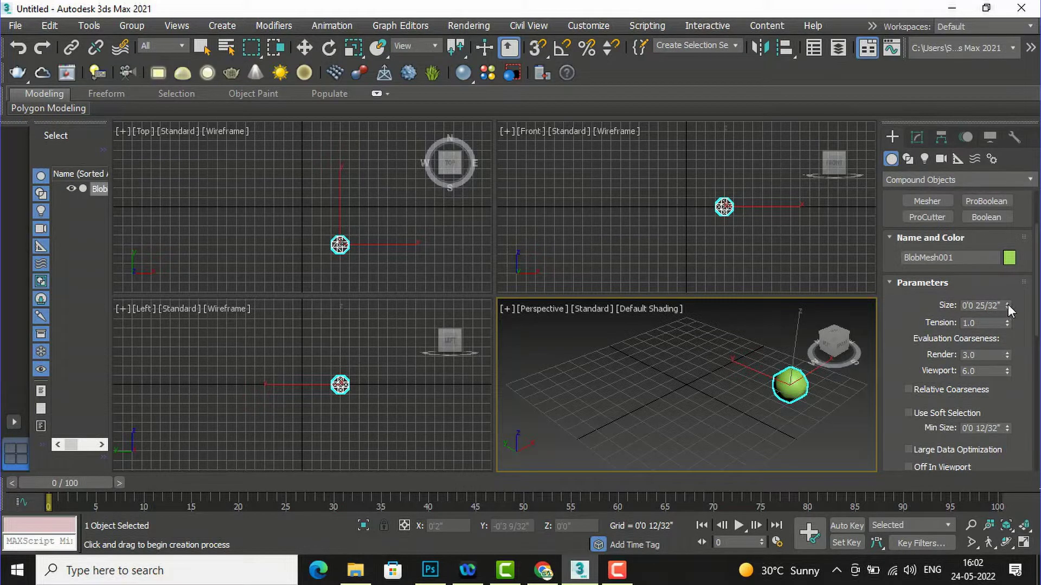
left_click_drag(1008, 307, 1009, 377)
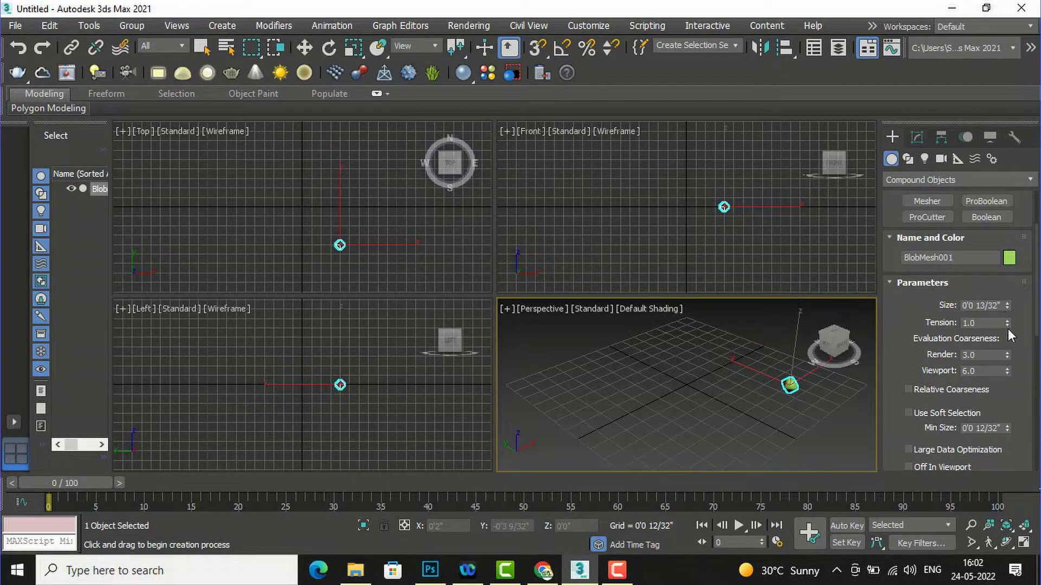
left_click_drag(1007, 326, 1002, 321)
scroll(1000, 385, "down", 3)
scroll(1003, 379, "down", 3)
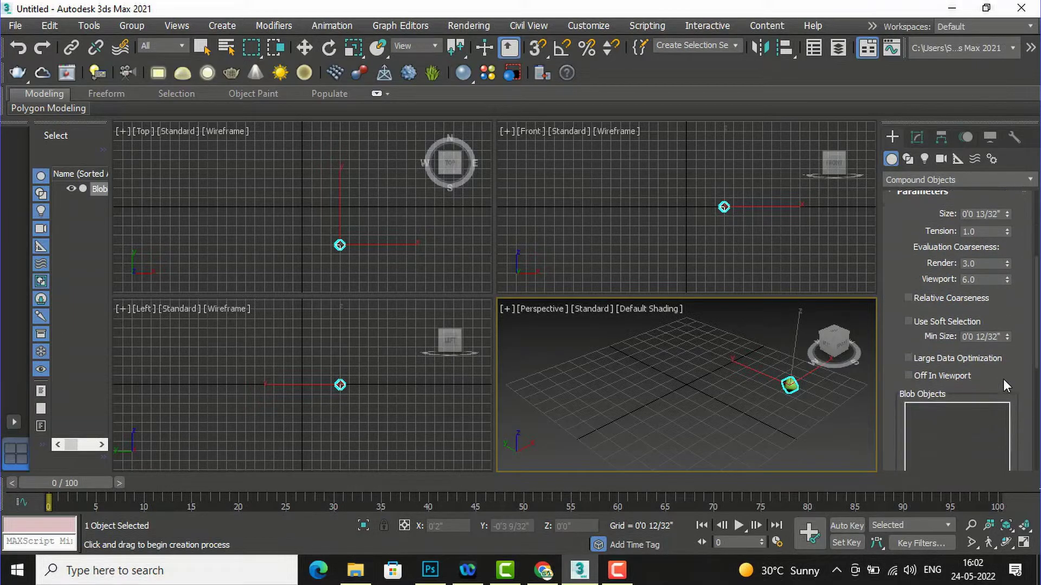
scroll(1002, 379, "down", 6)
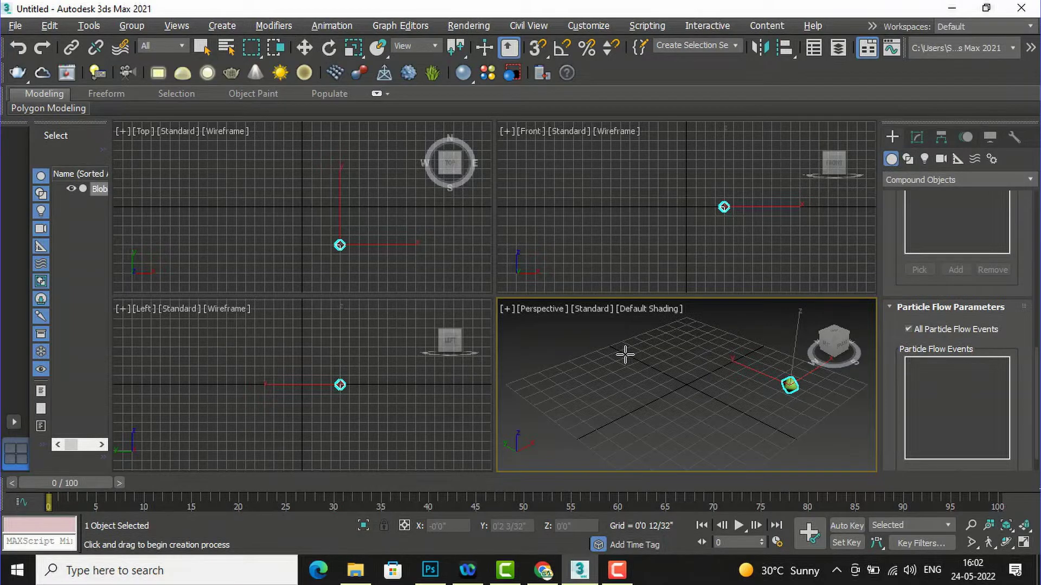
key("alt+w")
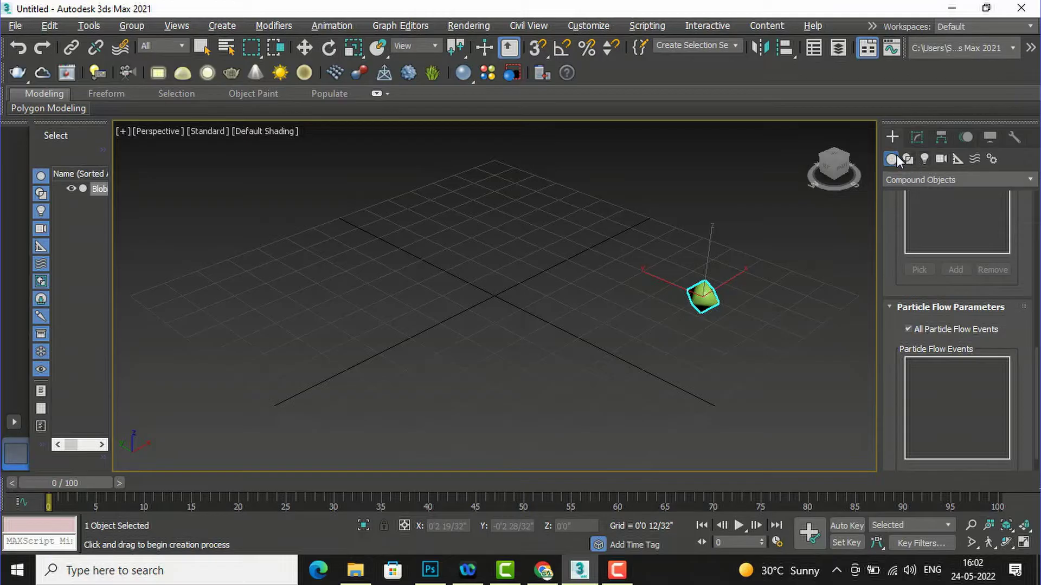
Draw a Spray001 particle emitter across the Perspective view.
left_click(898, 181)
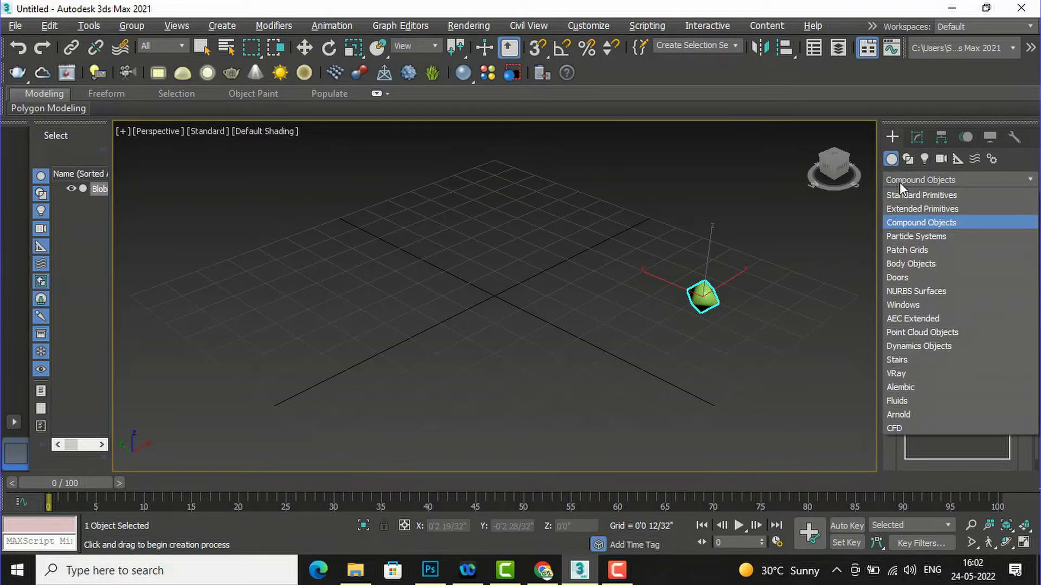
left_click(906, 237)
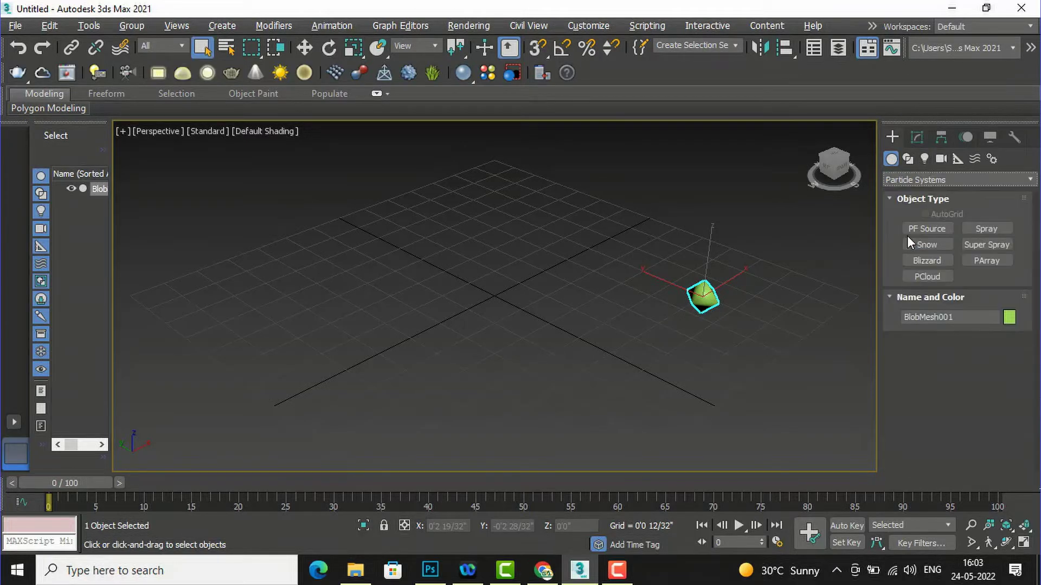
left_click(988, 229)
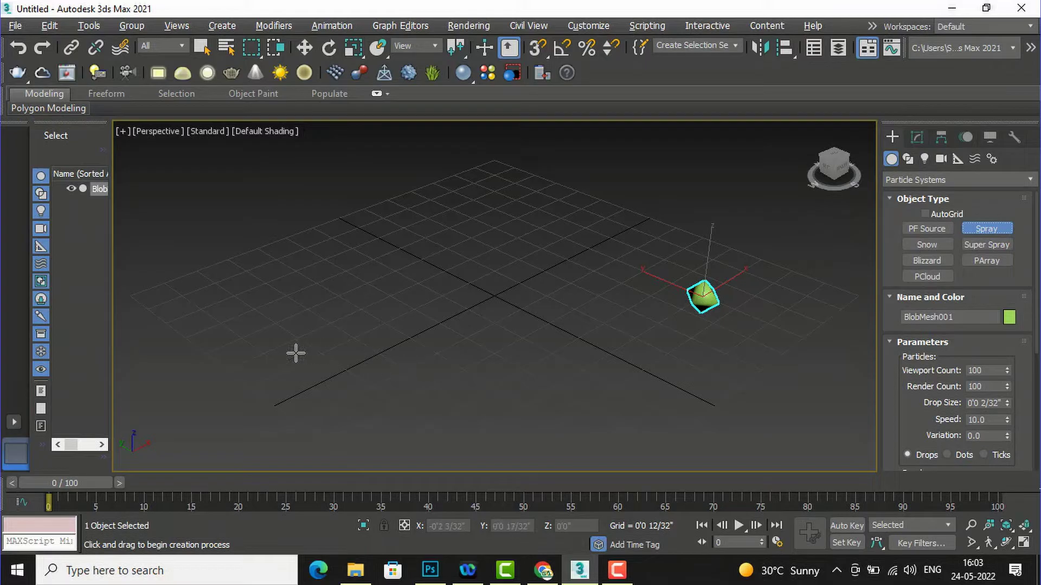
mouse_move(283, 353)
left_mouse_down()
mouse_move(623, 372)
mouse_move(703, 358)
mouse_move(646, 352)
left_mouse_up()
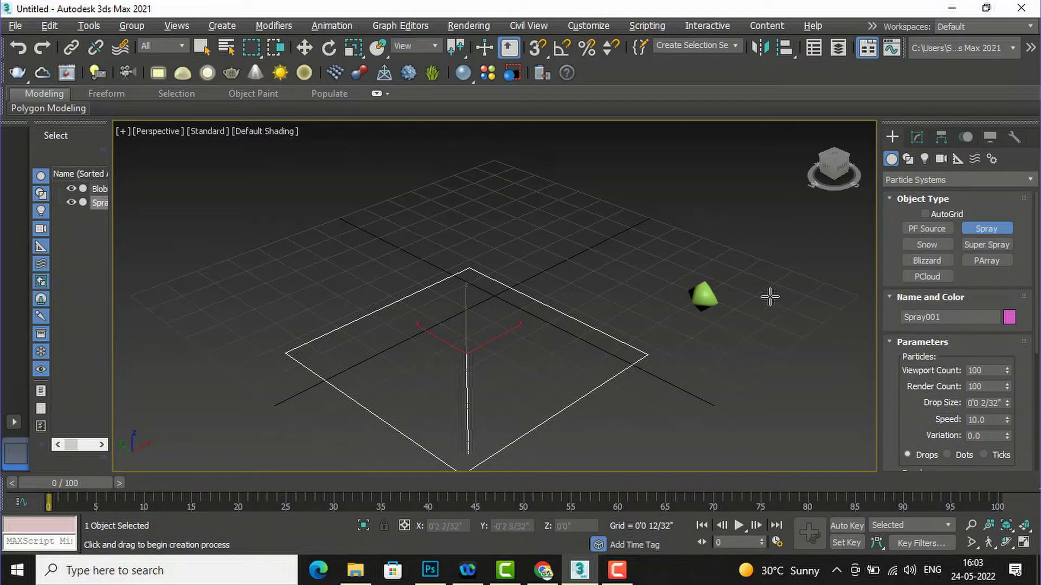
Finish spray creation, select BlobMesh001 and open its parameters in the Modify panel.
key("q")
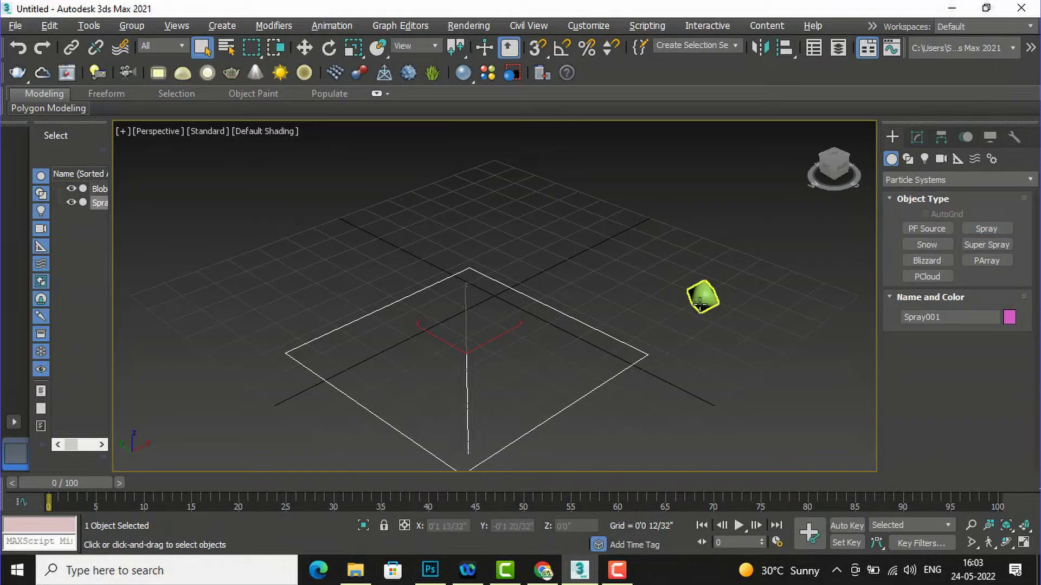
left_click(699, 302)
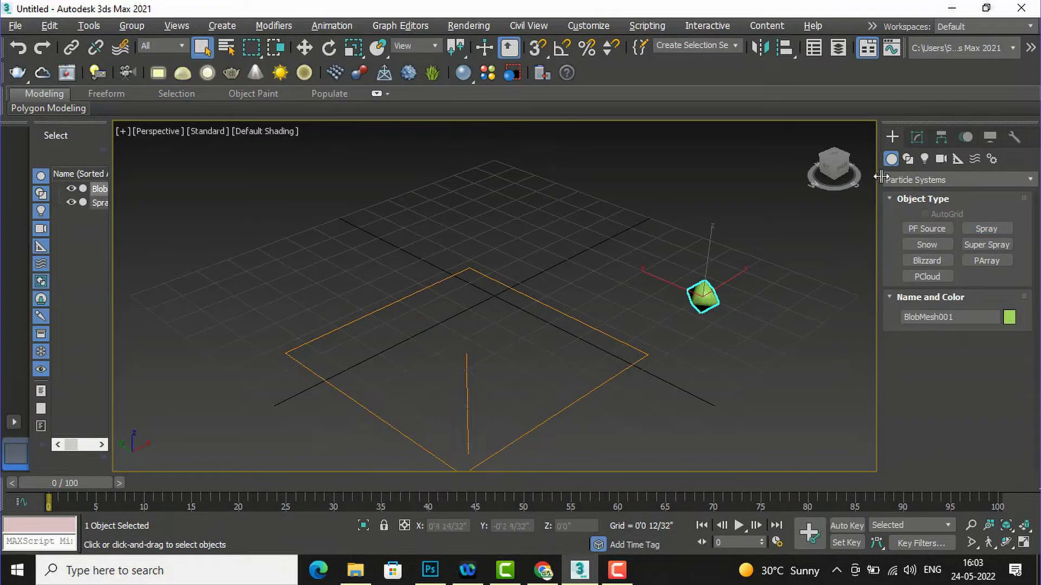
left_click(918, 139)
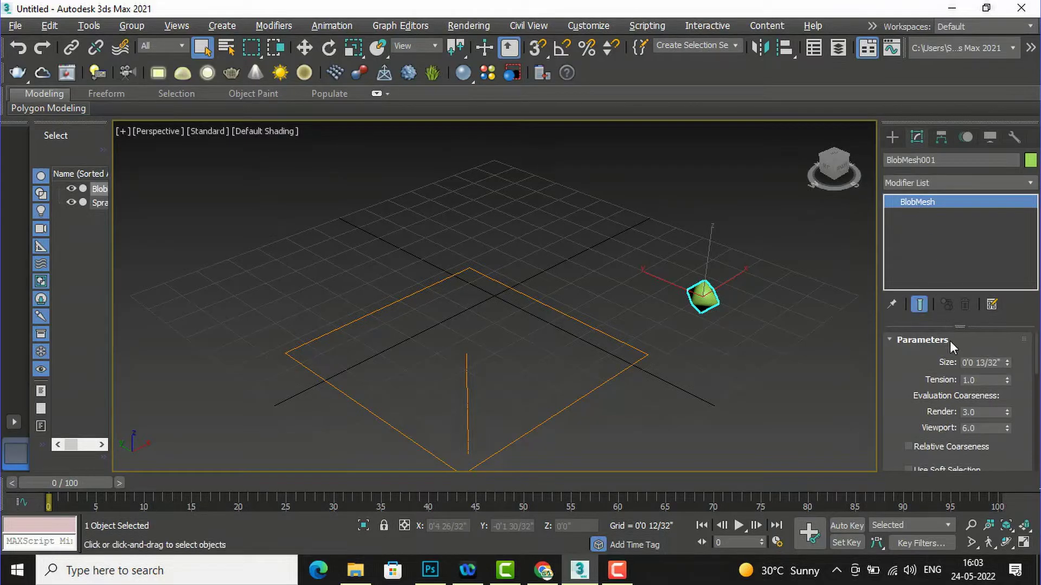
Add Spray001 as BlobMesh001's blob object and scrub a few frames to preview the particles.
left_click_drag(1036, 356, 1023, 410)
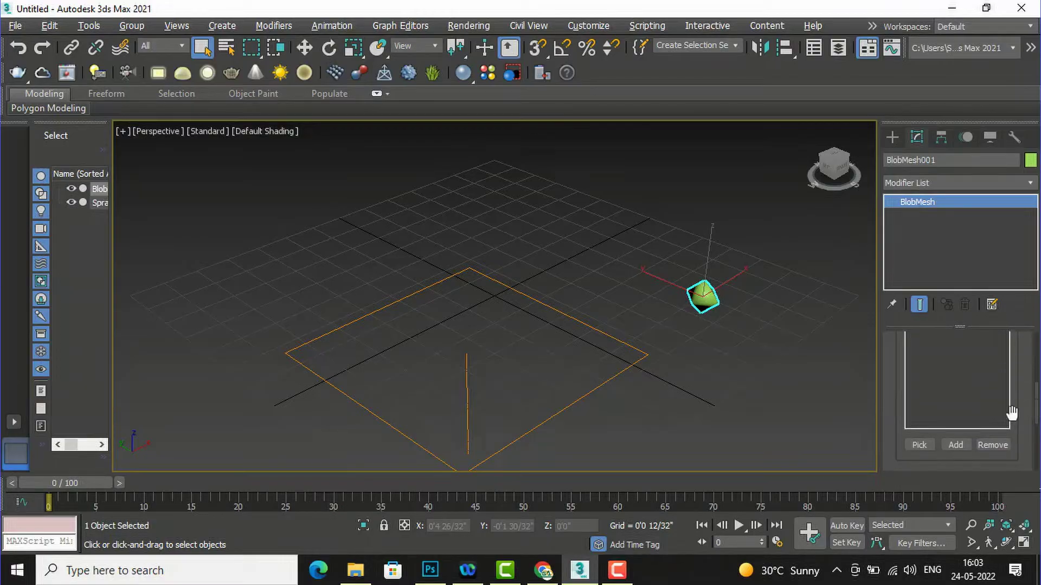
left_click(920, 444)
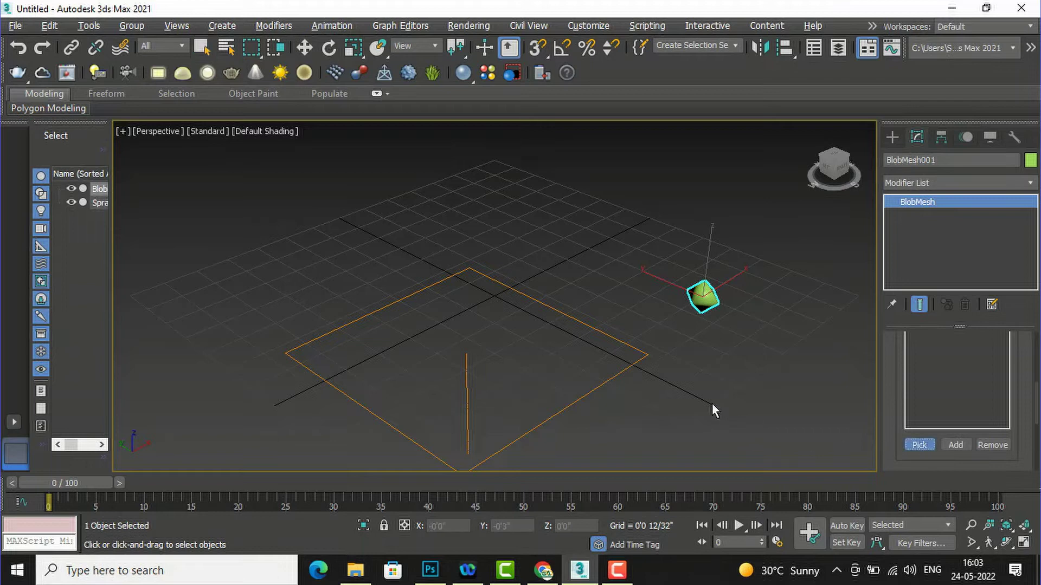
left_click(646, 357)
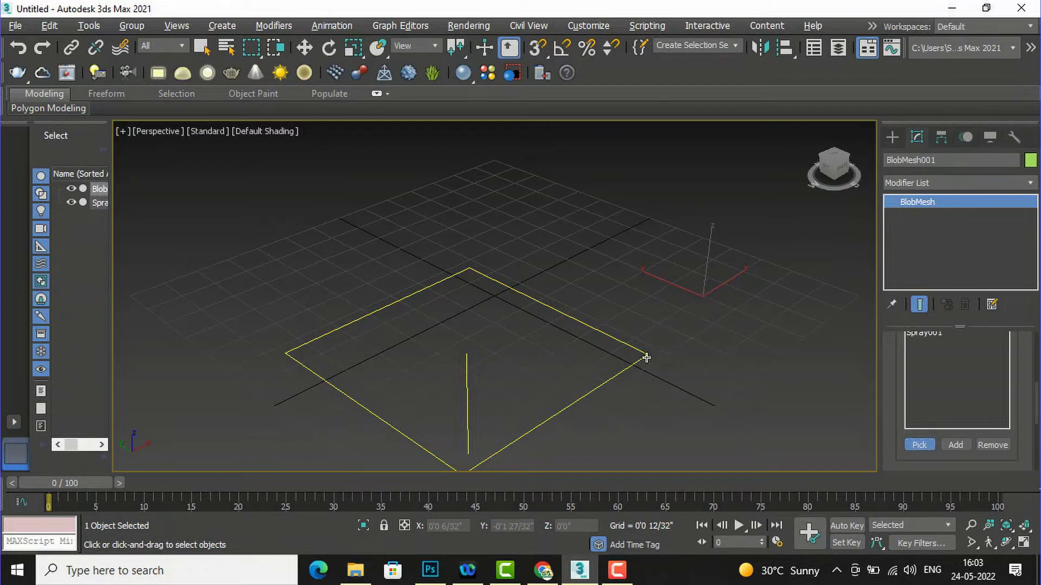
scroll(611, 279, "down", 2)
scroll(607, 282, "up", 2)
key("w")
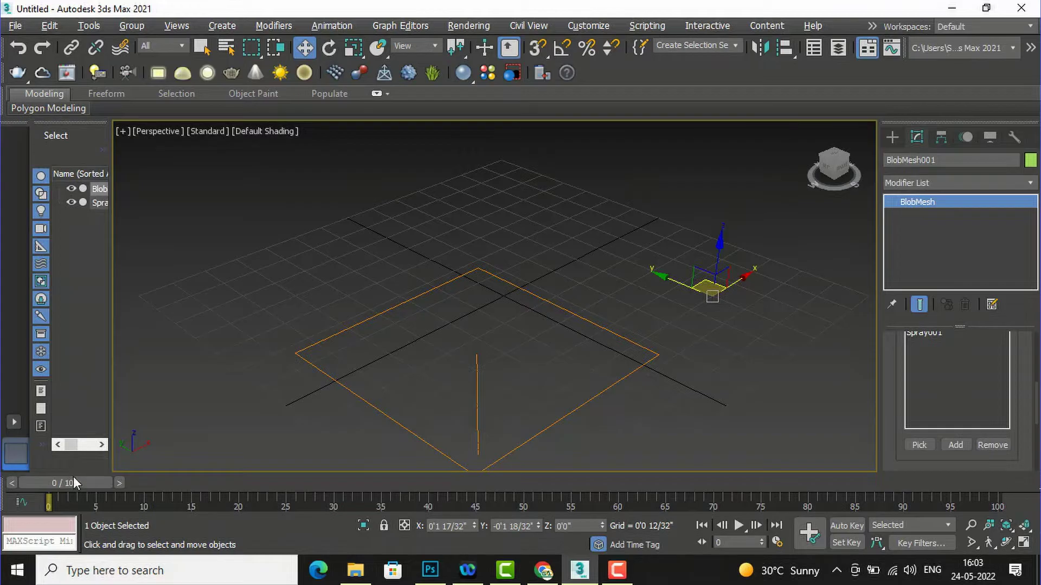
left_click_drag(66, 482, 46, 489)
Delete BlobMesh001 and the Spray001 emitter, returning to the Create panel's category list.
key("w")
scroll(480, 304, "down", 3)
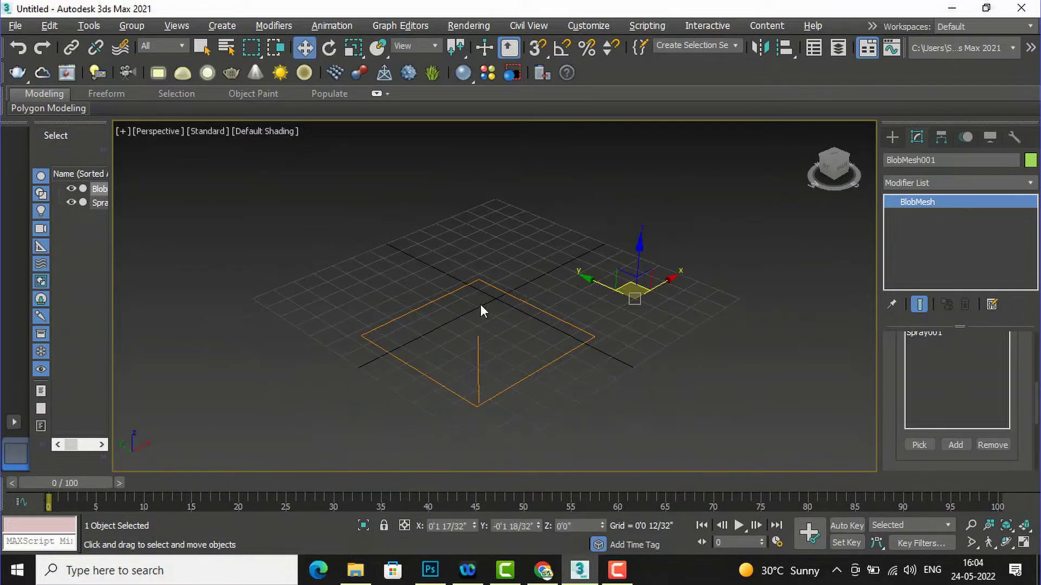
key("Delete")
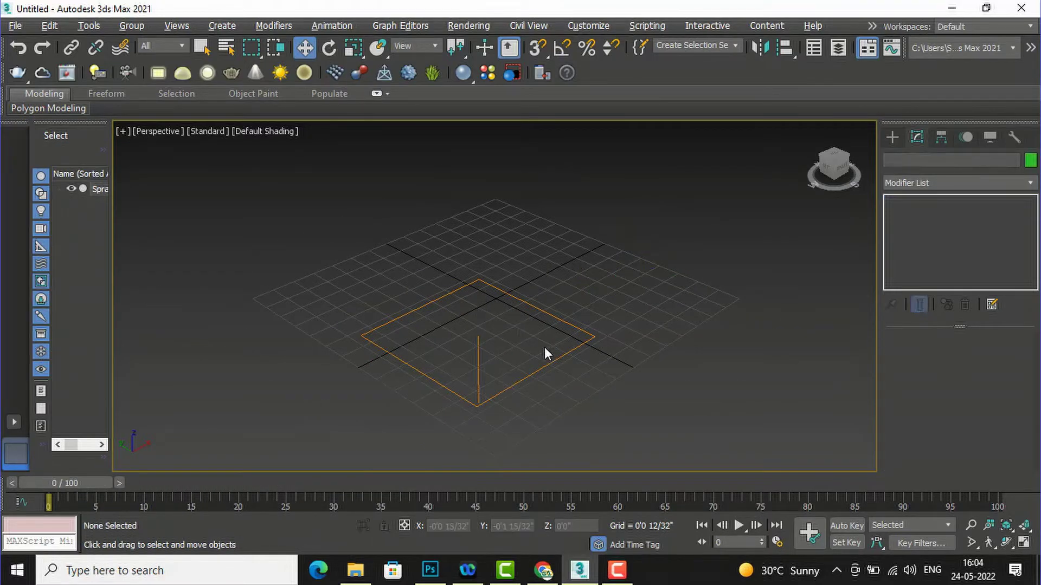
left_click(537, 375)
key("Delete")
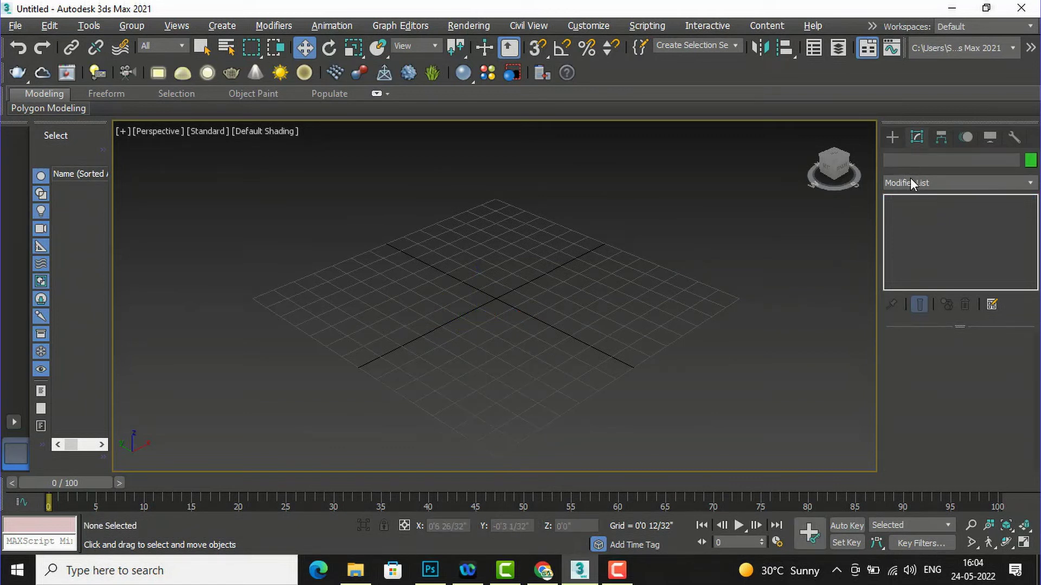
left_click(898, 141)
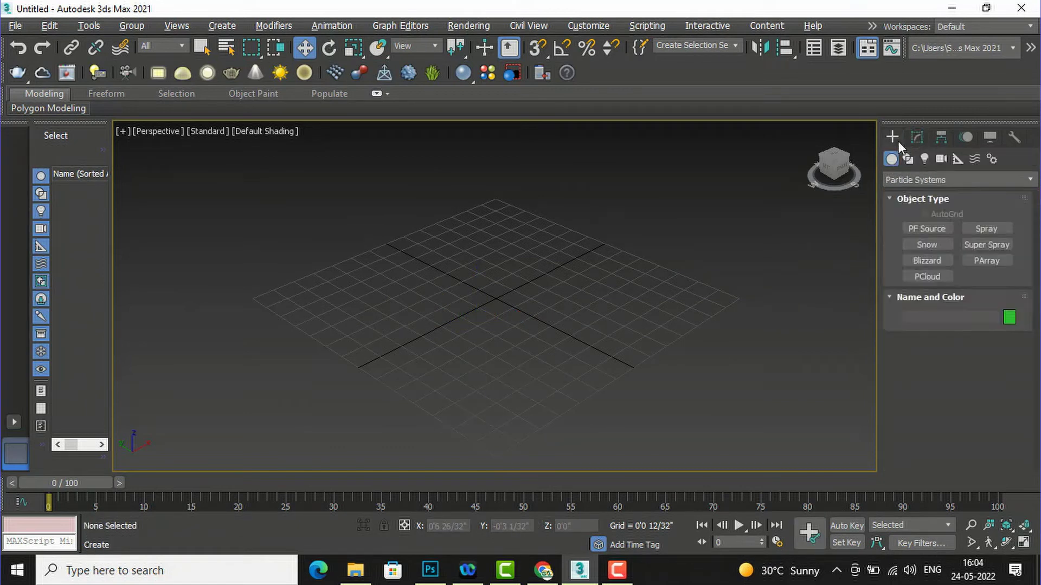
left_click(899, 179)
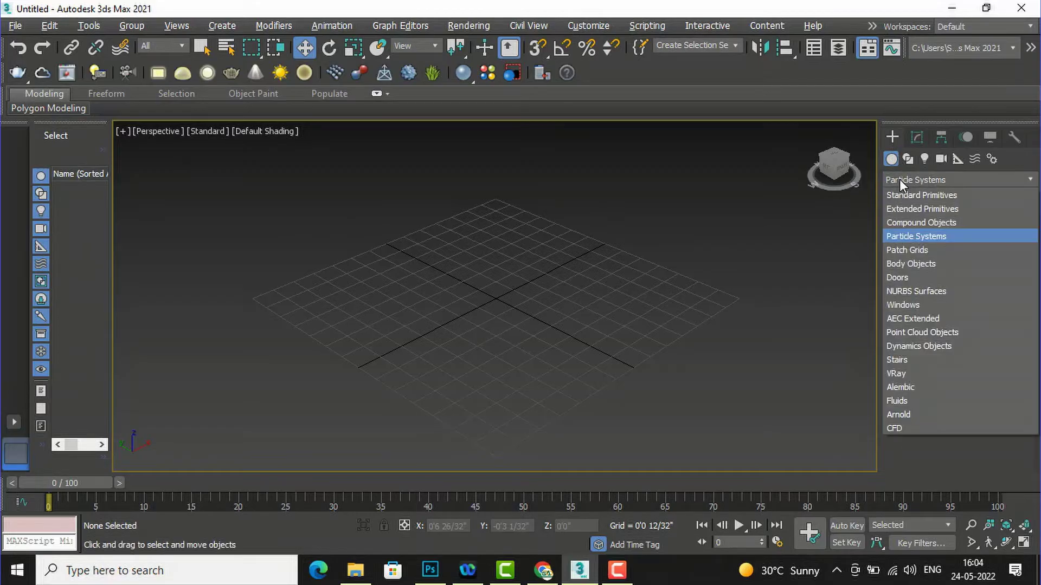
Place a new BlobMesh001 on the grid, then switch the category to Particle Systems.
left_click(904, 222)
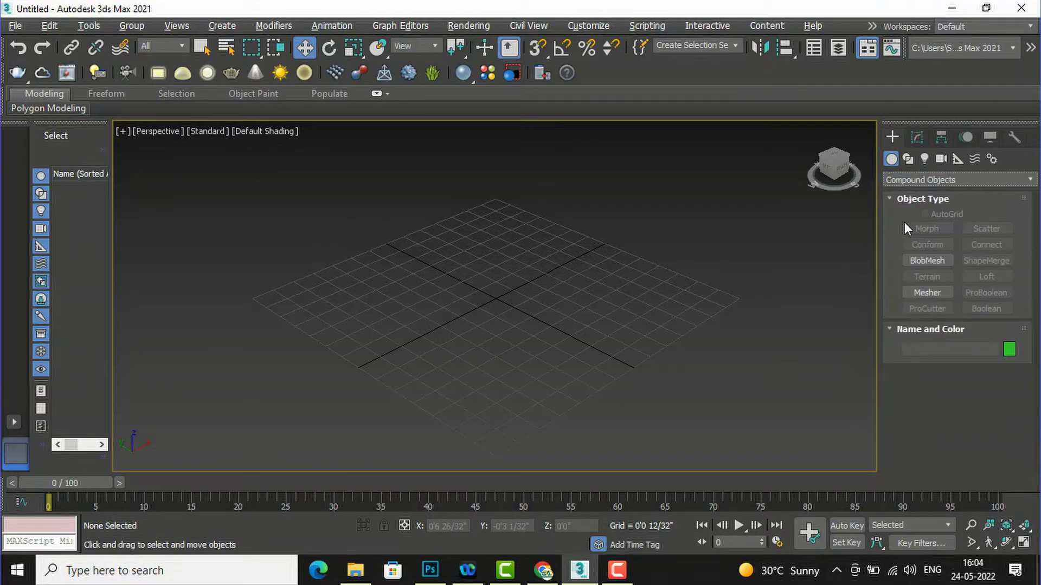
left_click(920, 260)
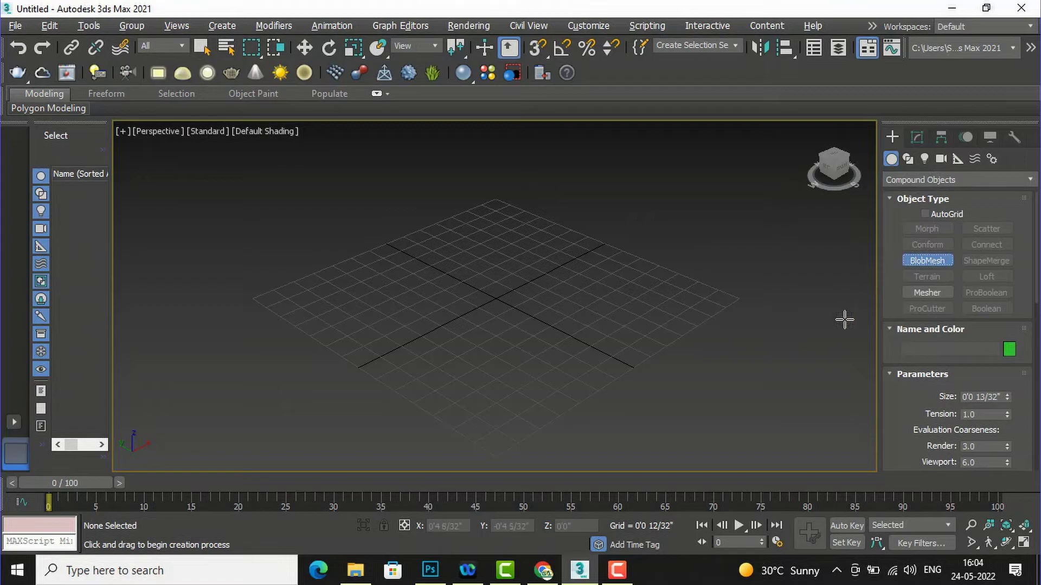
left_click(707, 309)
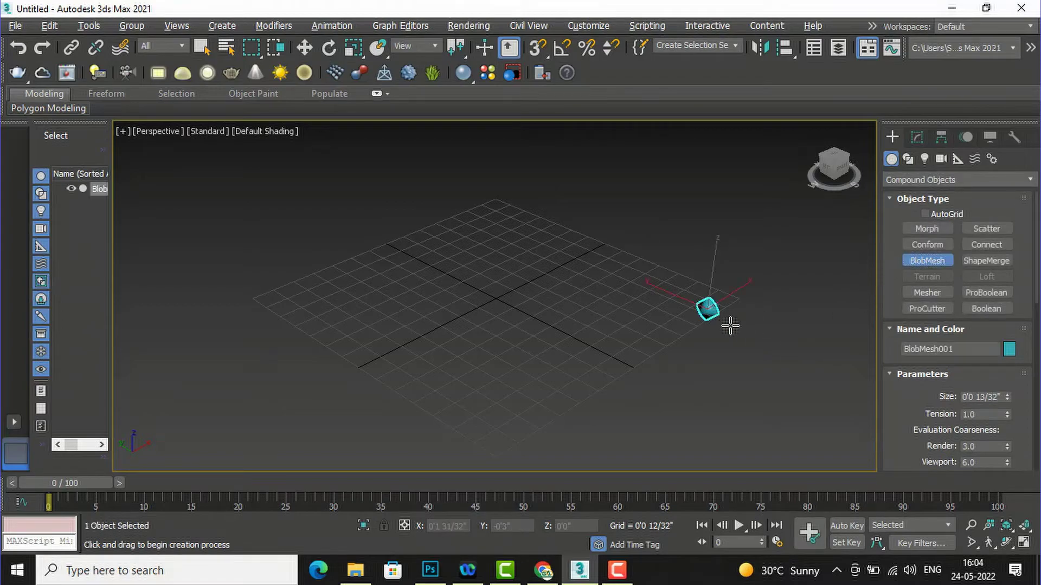
left_click(906, 180)
left_click(906, 237)
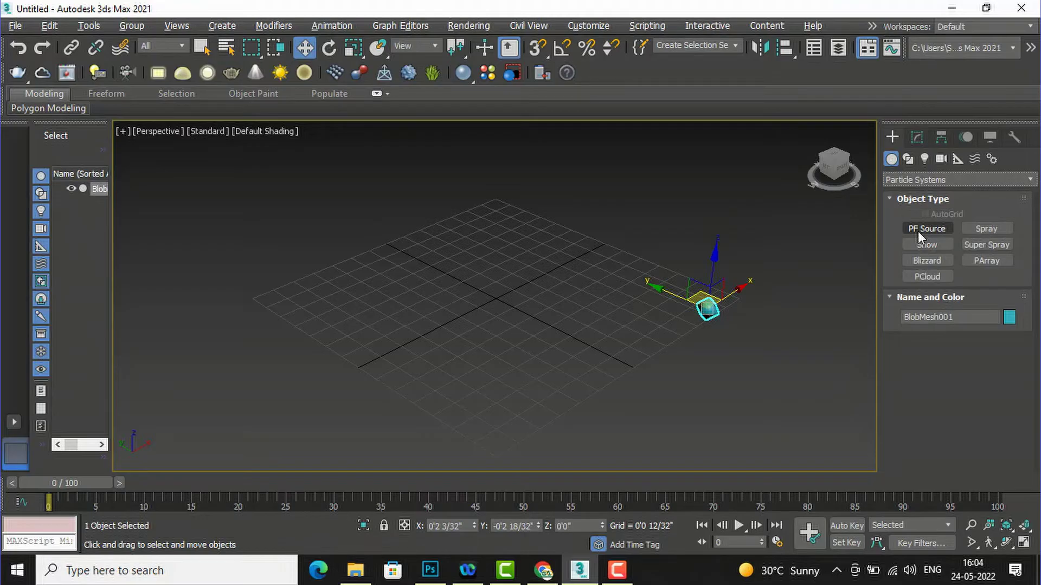
Drag out a PF Source 001 emitter at the grid centre, then select BlobMesh001.
left_click(918, 231)
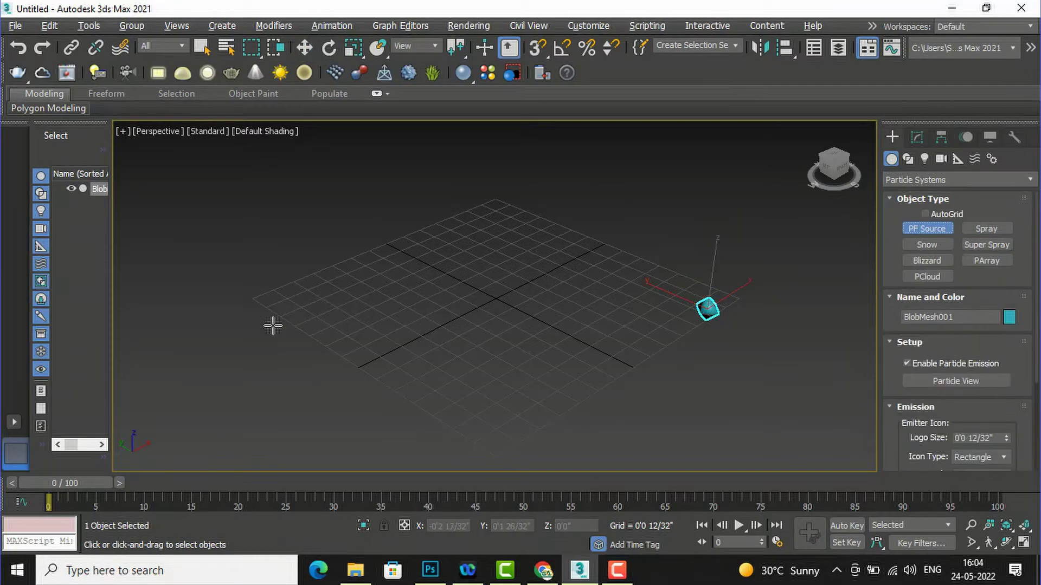
left_click_drag(320, 311, 682, 309)
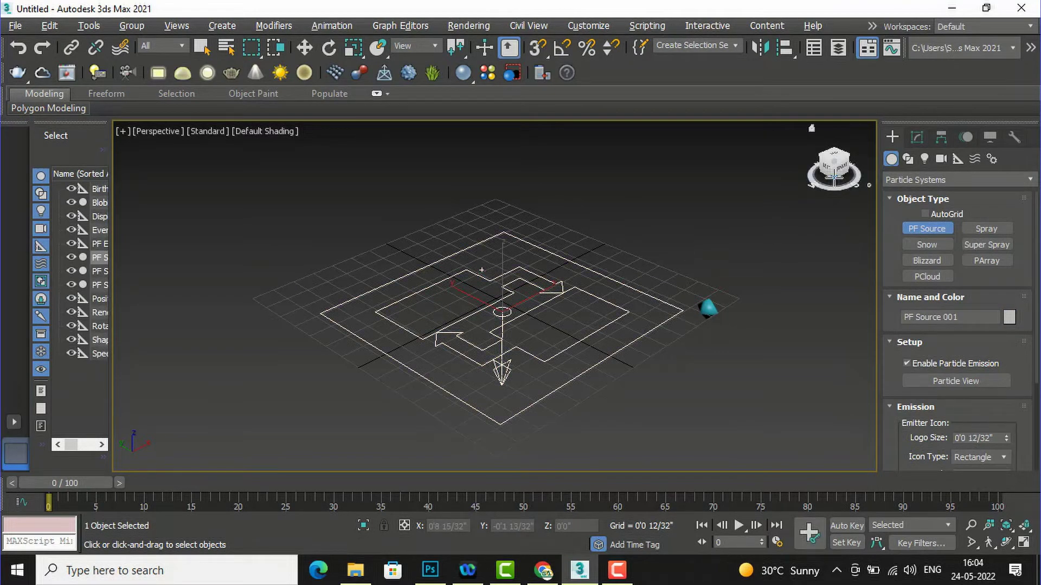
key("w")
left_click(709, 307)
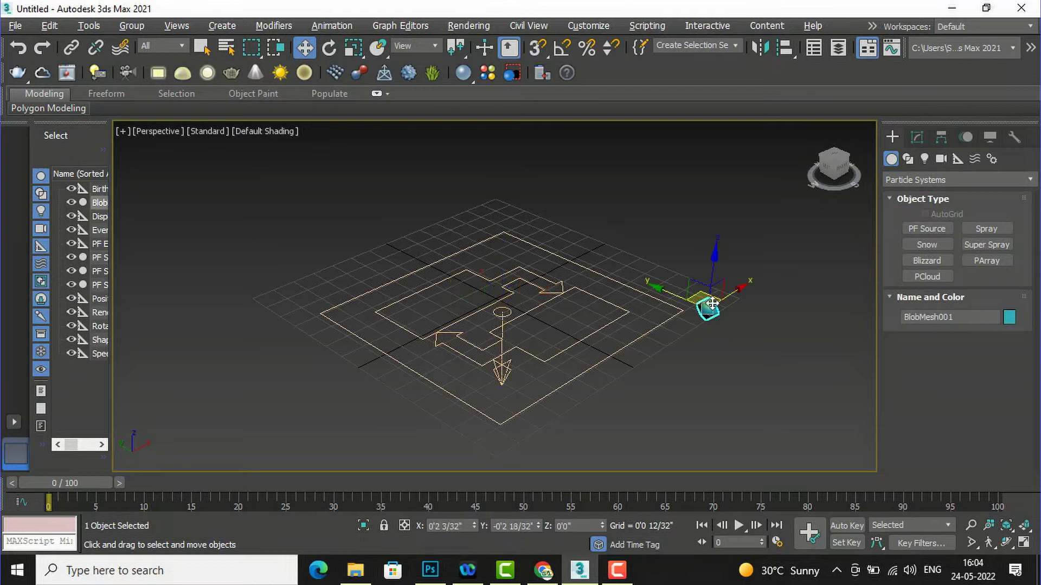
Pick PF Source 001 as BlobMesh001's blob object and reduce Size to 0'0 11/32".
left_click(916, 137)
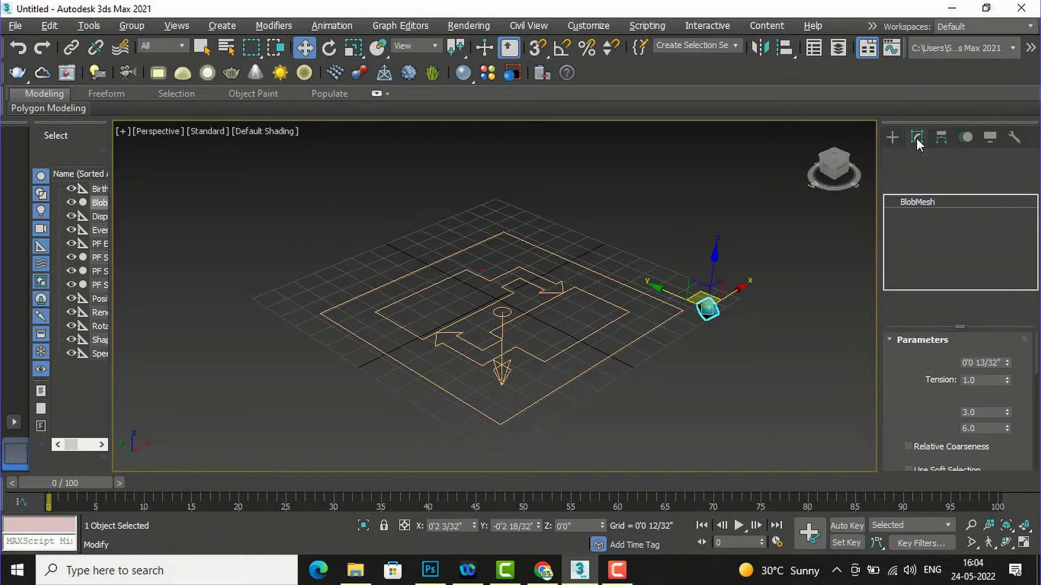
scroll(984, 375, "down", 3)
scroll(985, 375, "down", 1)
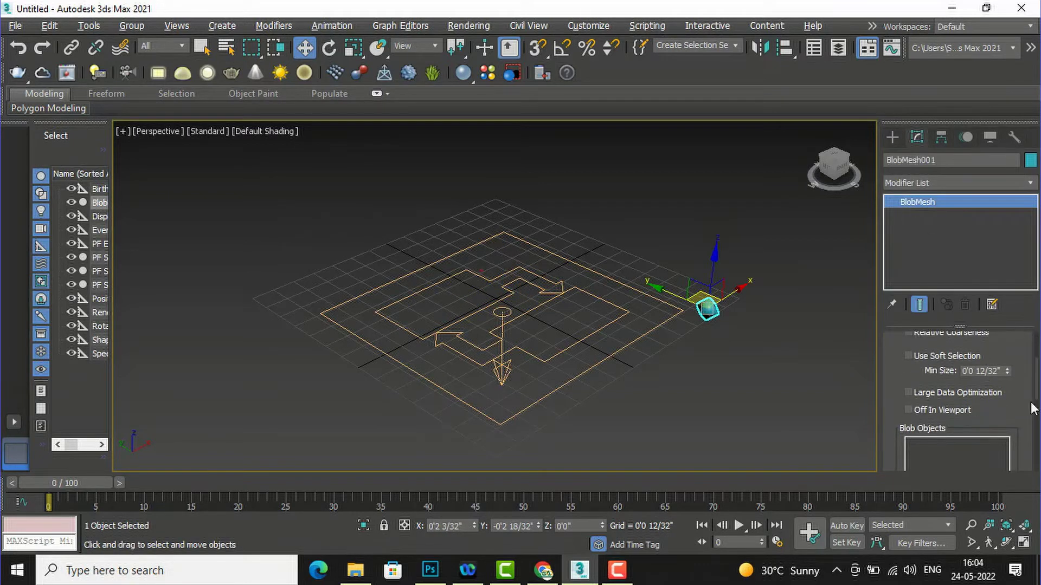
left_click_drag(1035, 389, 1036, 418)
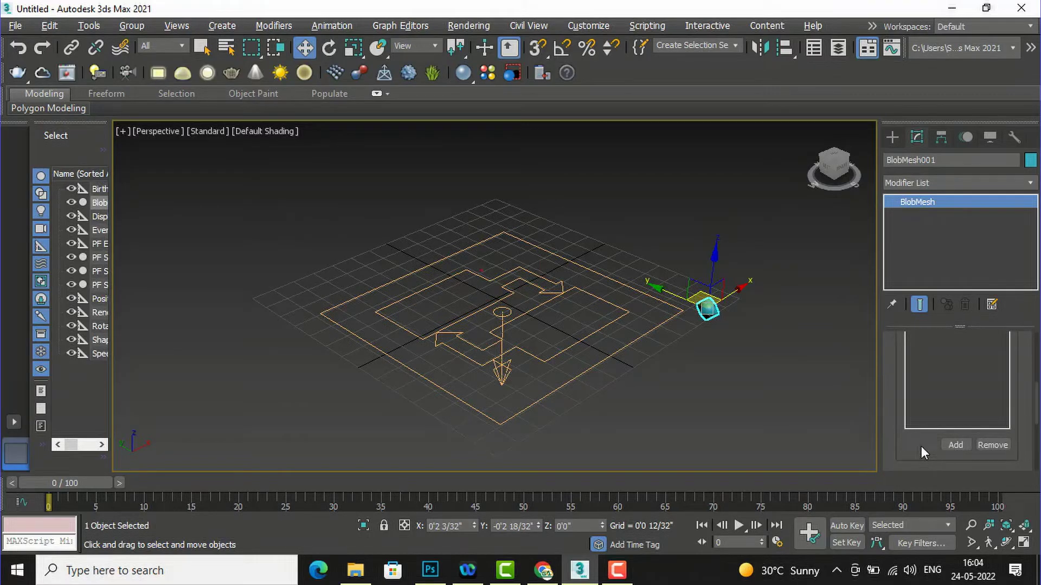
left_click(921, 446)
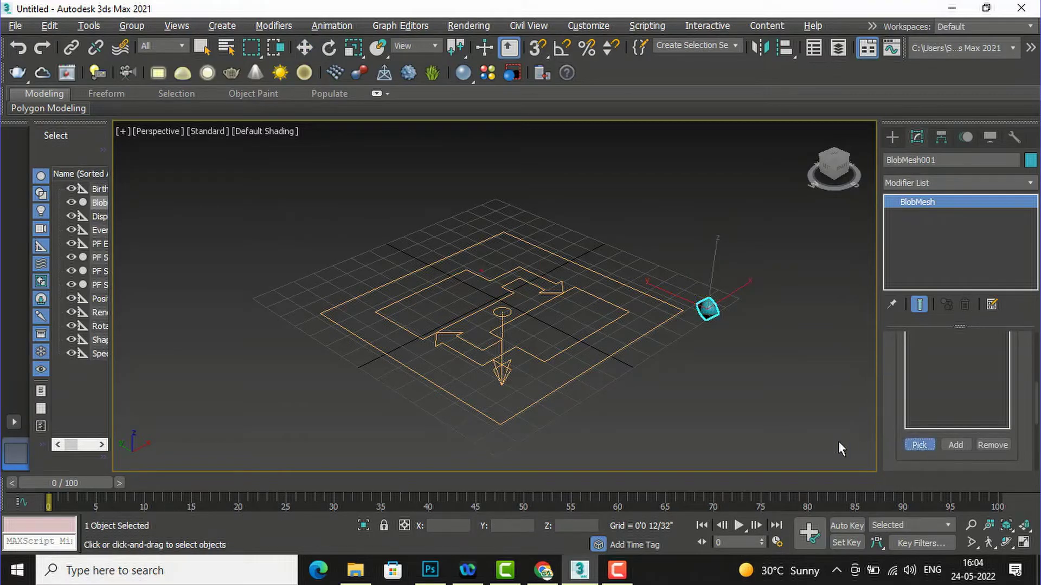
left_click(612, 357)
scroll(458, 299, "up", 2)
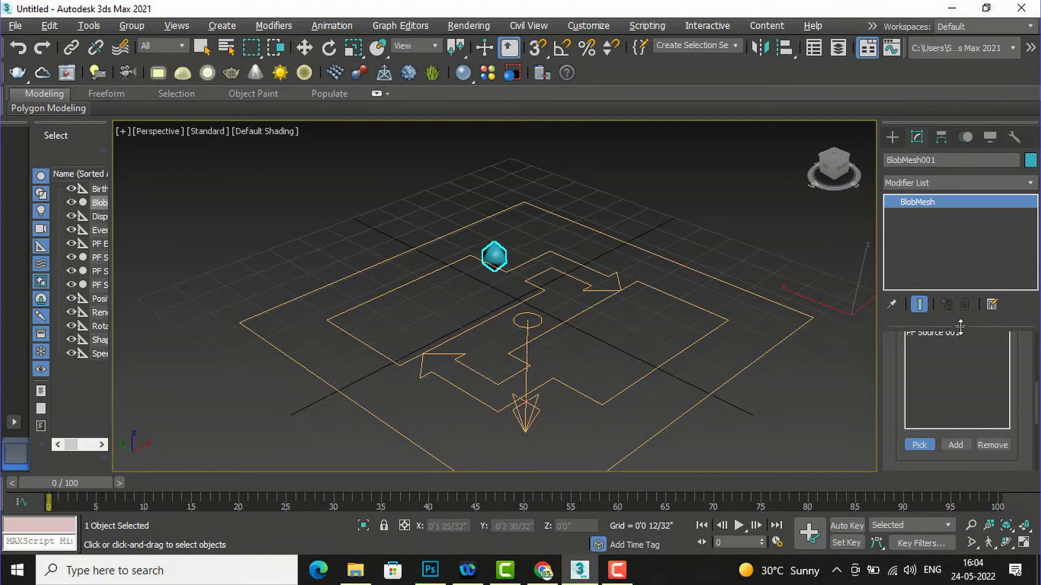
left_click_drag(1034, 403, 1007, 376)
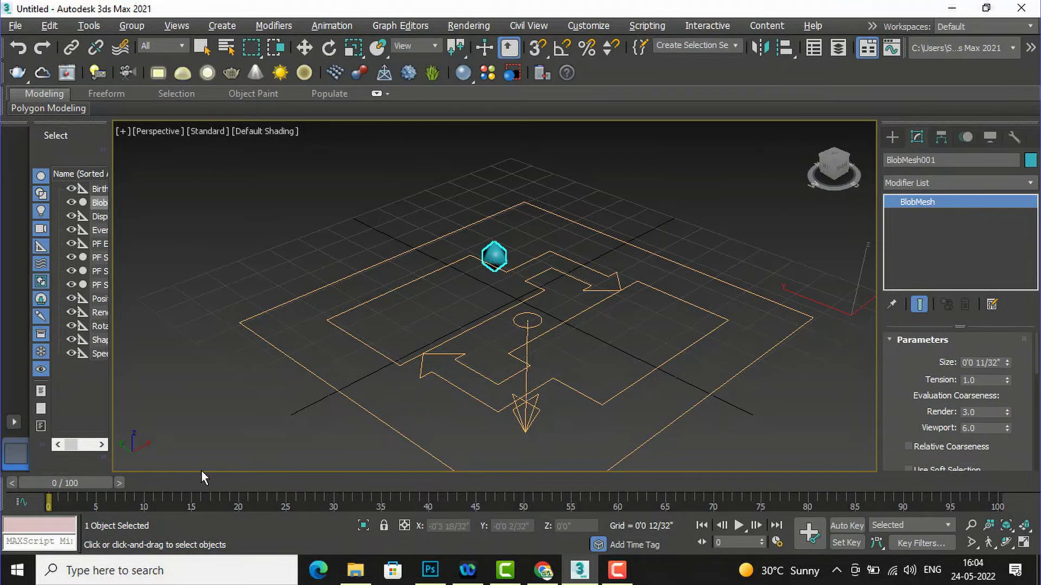
Scrub the timeline to preview blobs forming from PF Source 001's particles.
left_click_drag(66, 480, 96, 478)
scroll(253, 325, "down", 8)
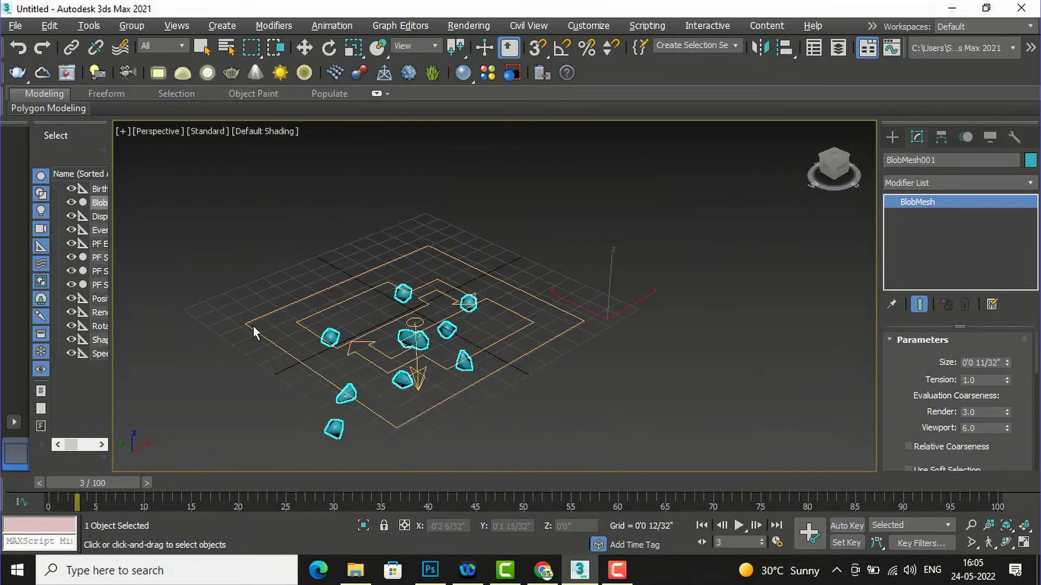
scroll(418, 332, "up", 2)
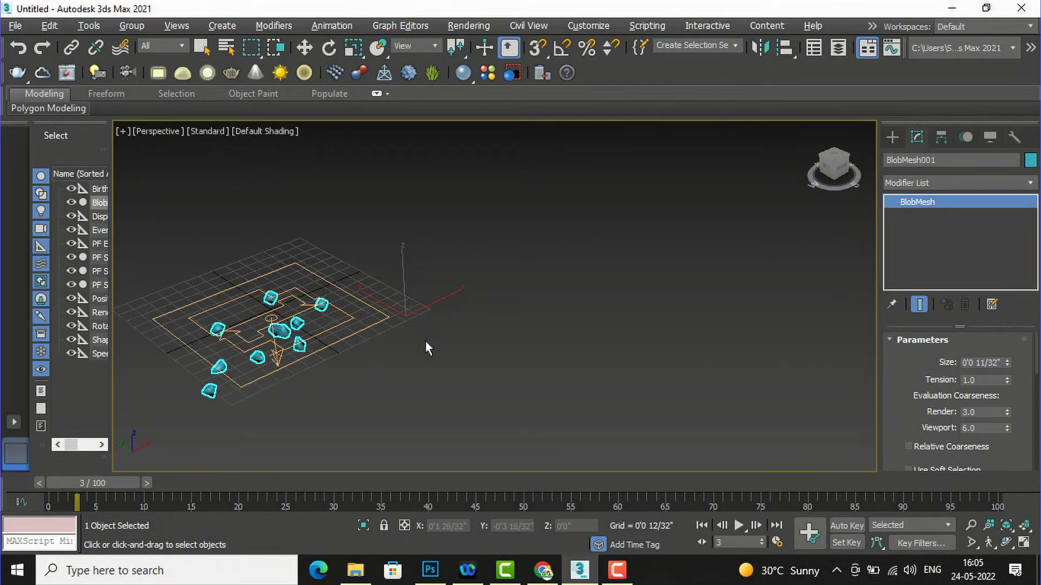
left_click(892, 137)
key("w")
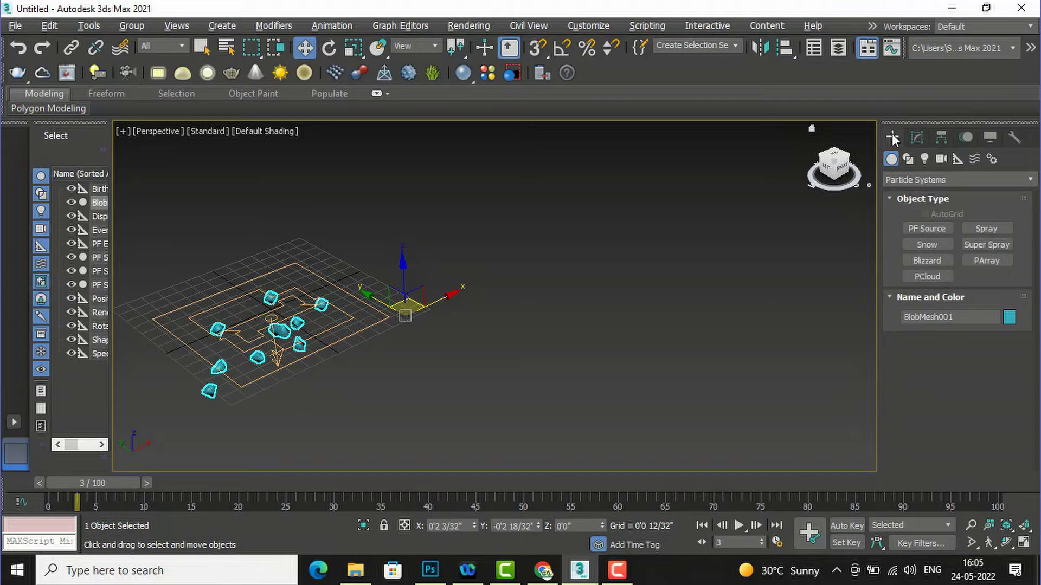
Start a Standard Primitives box with its segment counts set to 12.
left_click(910, 178)
left_click(909, 197)
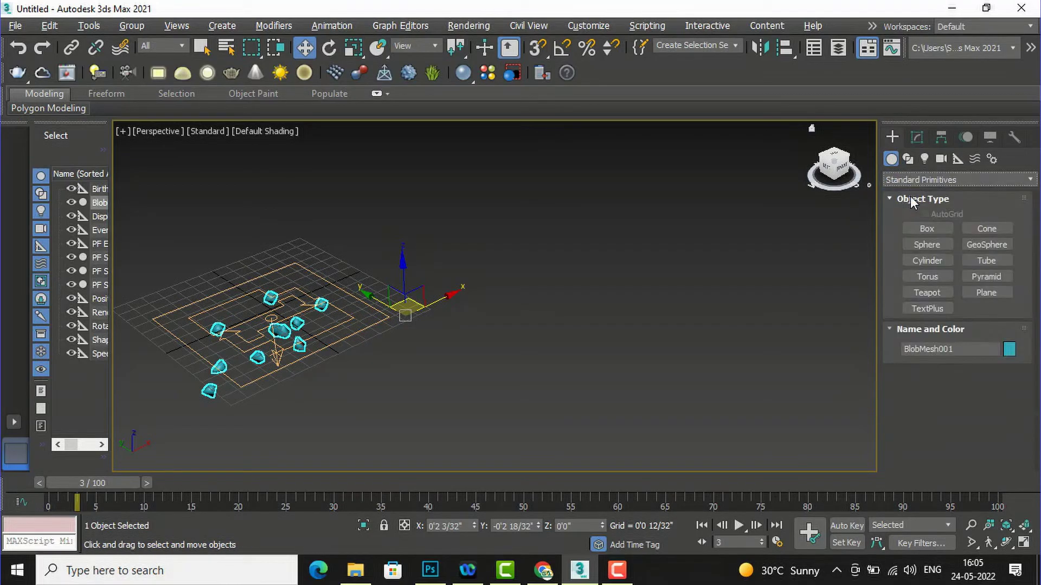
left_click(924, 228)
scroll(999, 427, "down", 3)
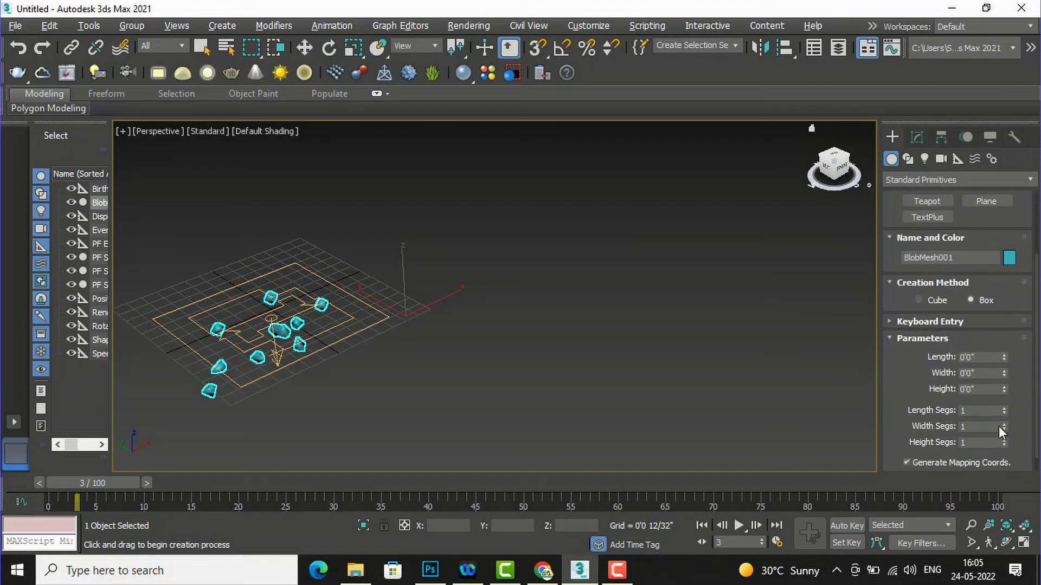
scroll(998, 426, "down", 1)
left_click(980, 394)
type("12")
left_click(971, 407)
type("12")
key("Tab")
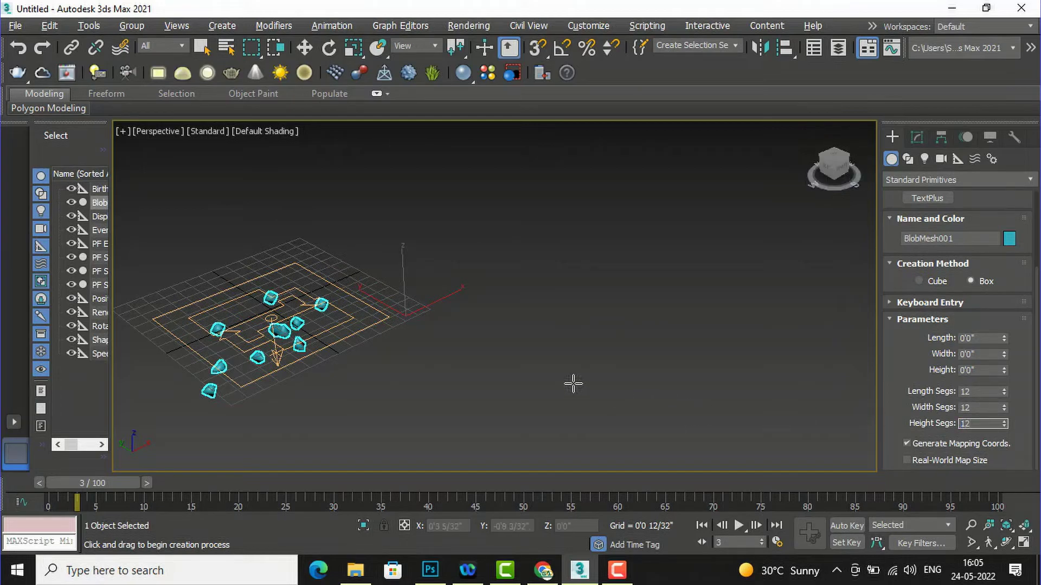
Draw a flat Box001 to the right of the particle scene.
left_click_drag(509, 366, 678, 365)
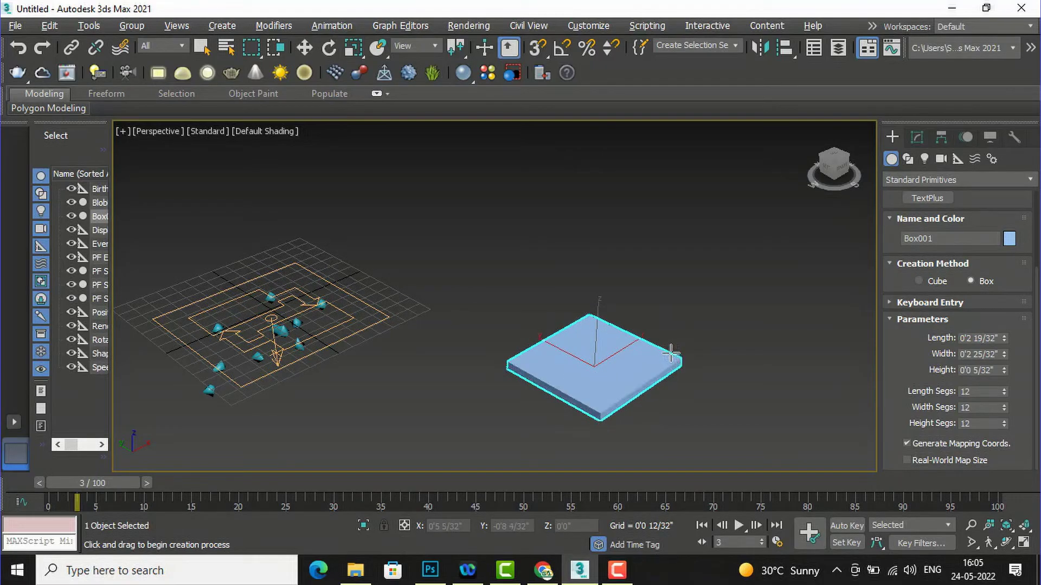
left_click(669, 355)
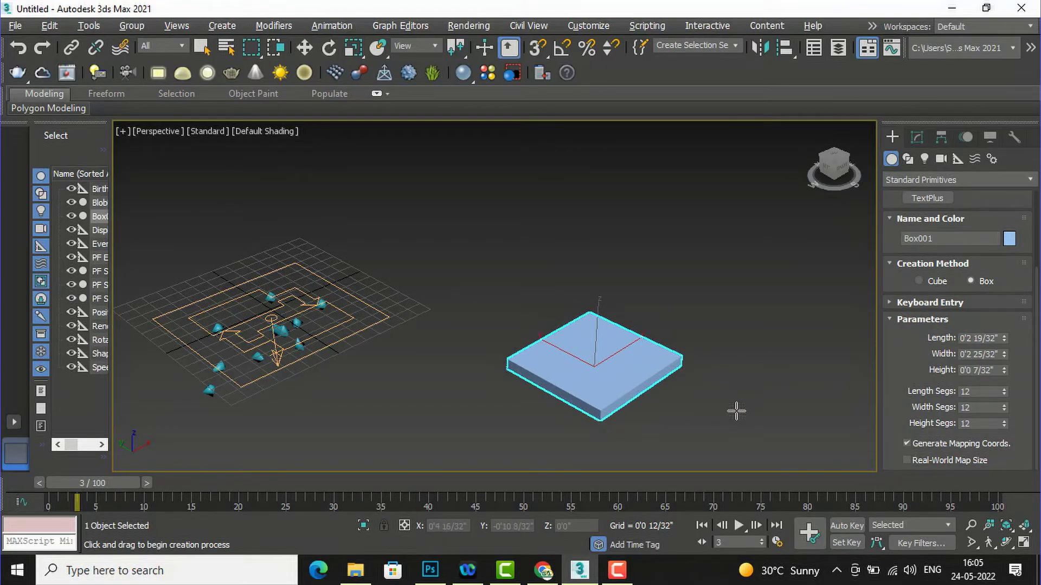
key("w")
scroll(645, 412, "up", 5)
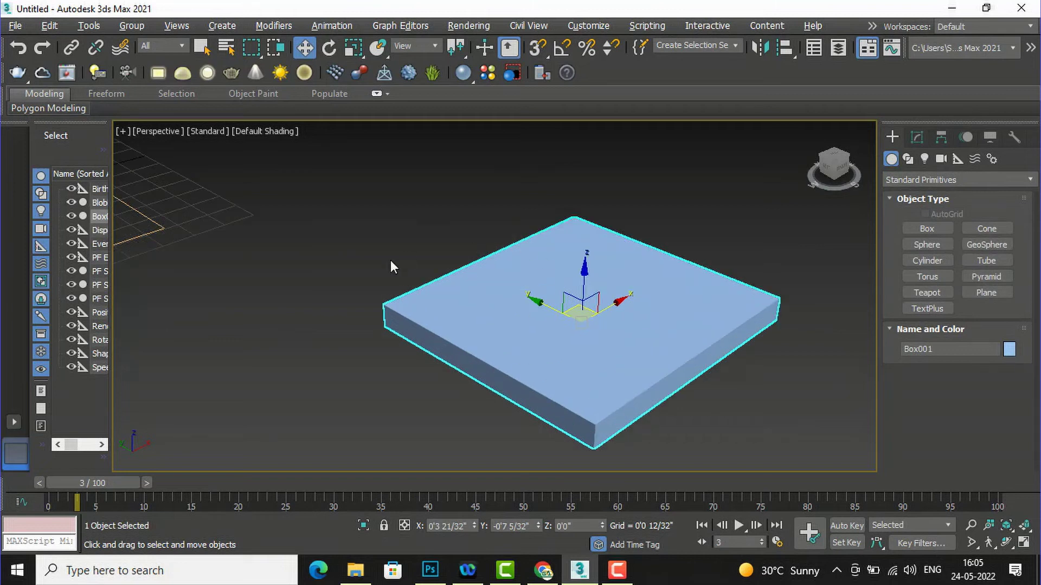
Set the Perspective viewport shading to Edged Faces.
scroll(501, 256, "down", 3)
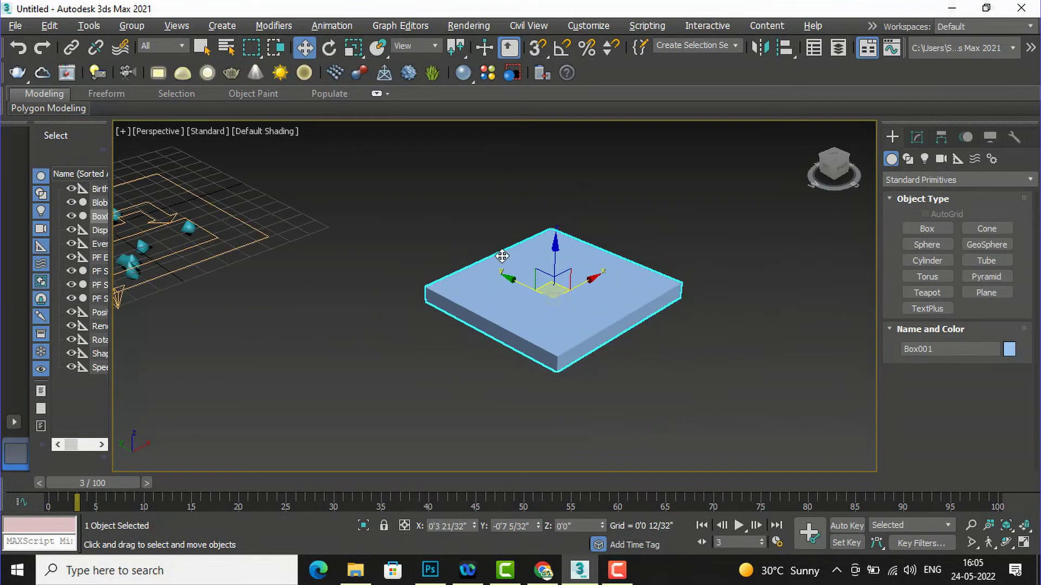
left_click(268, 132)
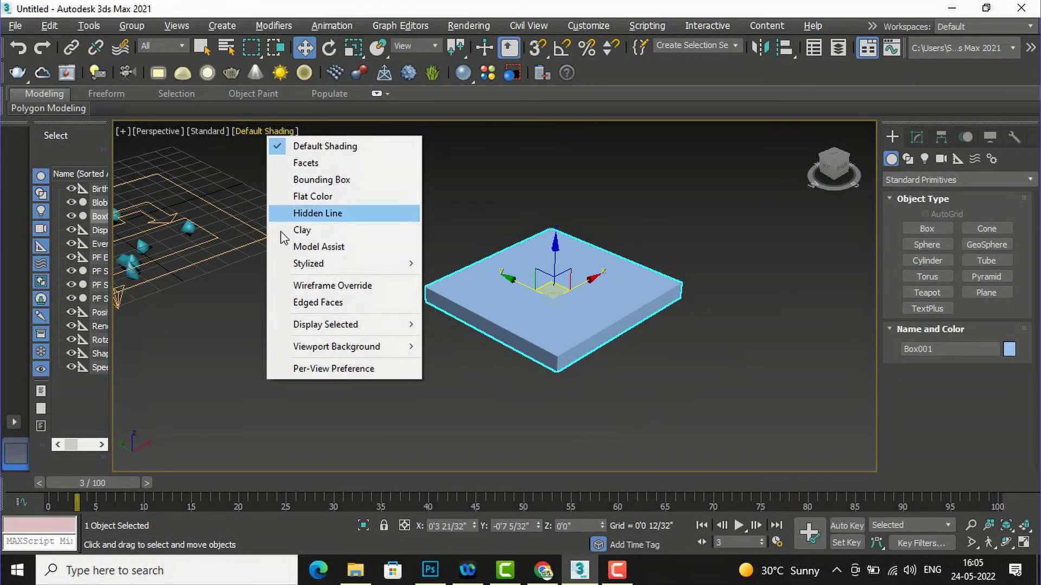
left_click(293, 302)
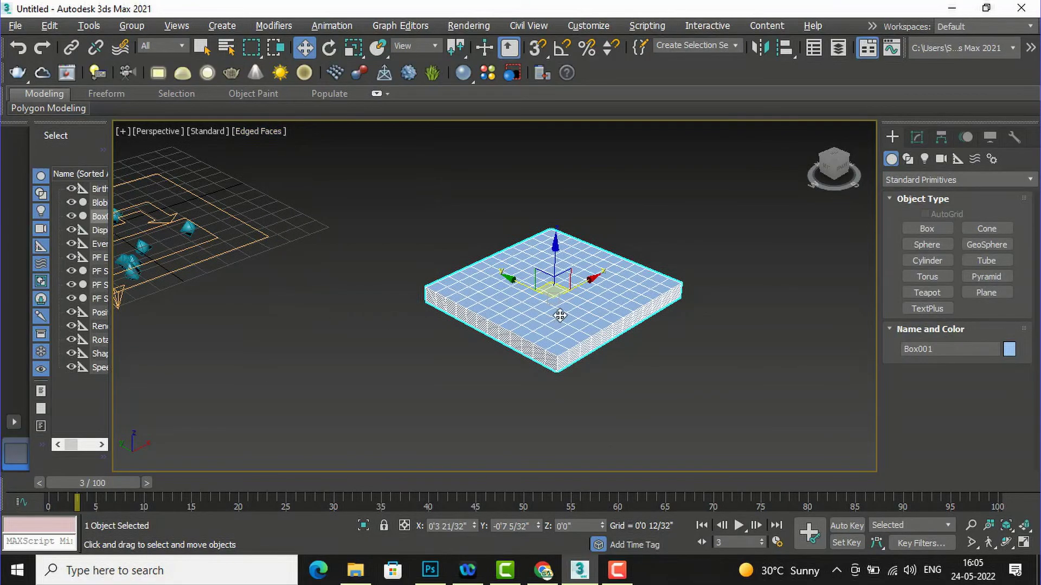
Switch the Create panel object category to Compound Objects.
scroll(557, 315, "up", 3)
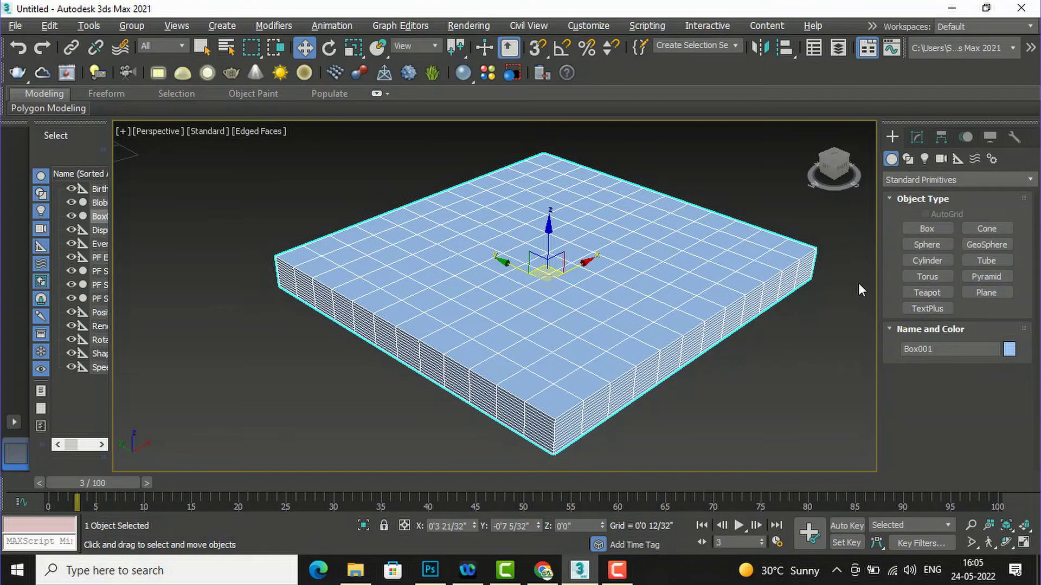
left_click(919, 180)
left_click(923, 224)
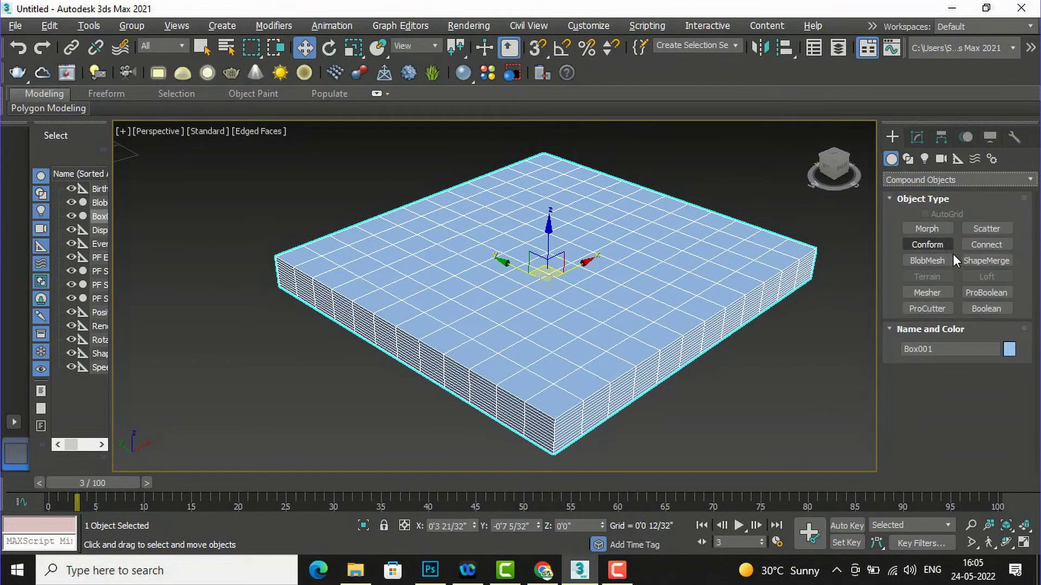
Place a BlobMesh left of Box001 and keep its Size at 0'0 11/32".
left_click(937, 262)
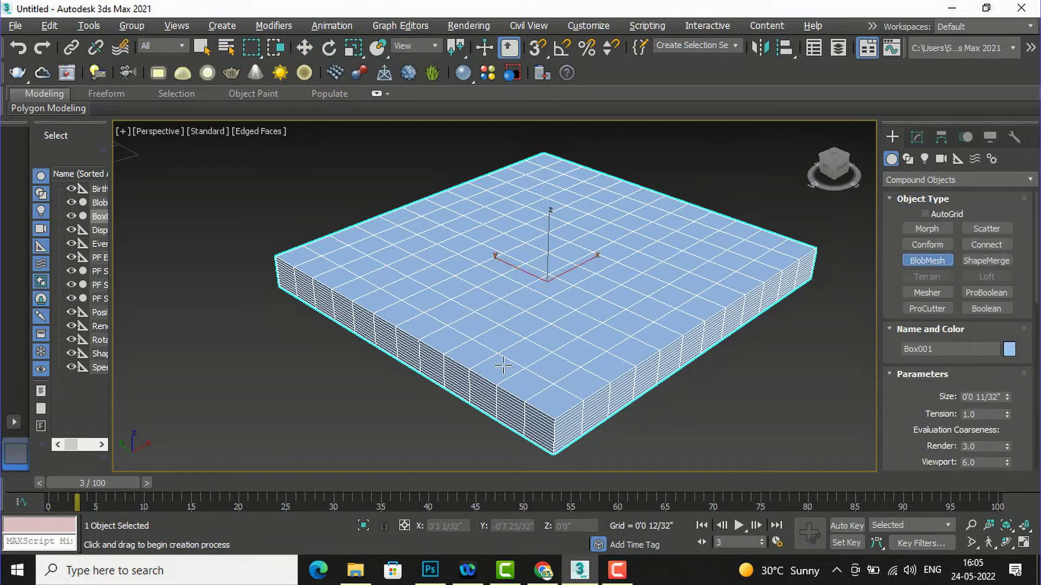
left_click(260, 379)
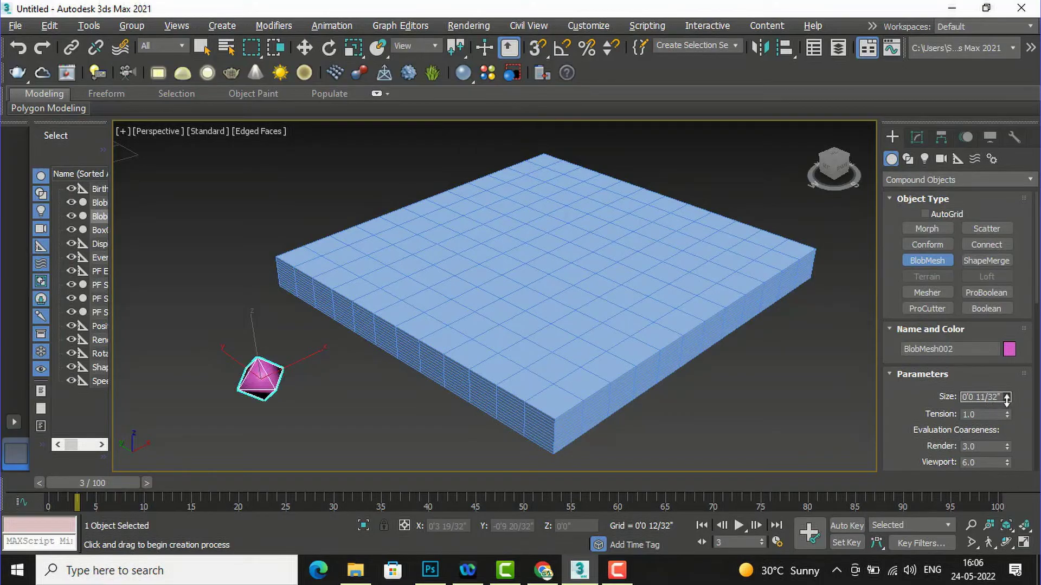
left_click(1006, 400)
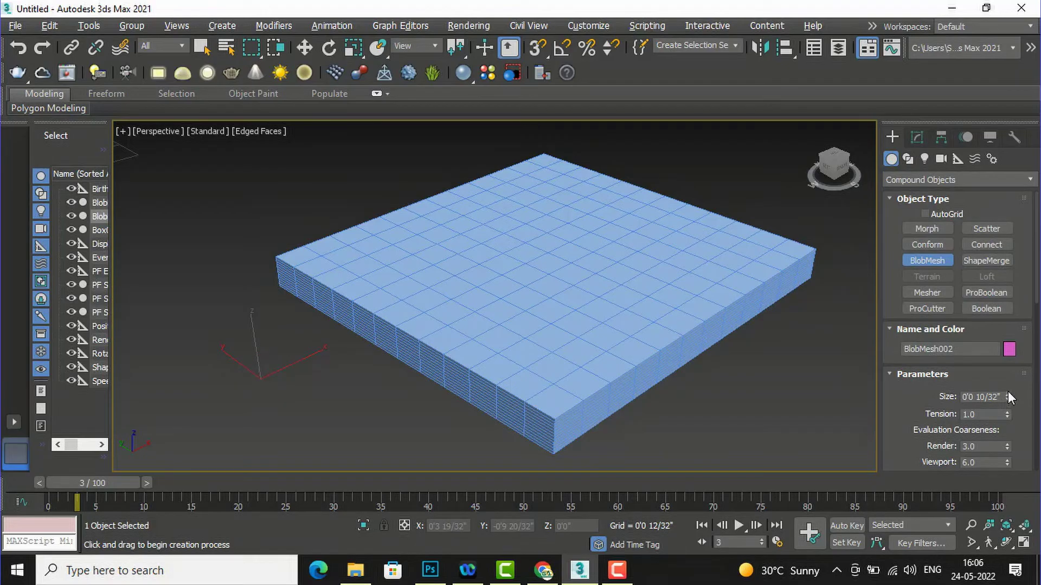
left_click(1006, 394)
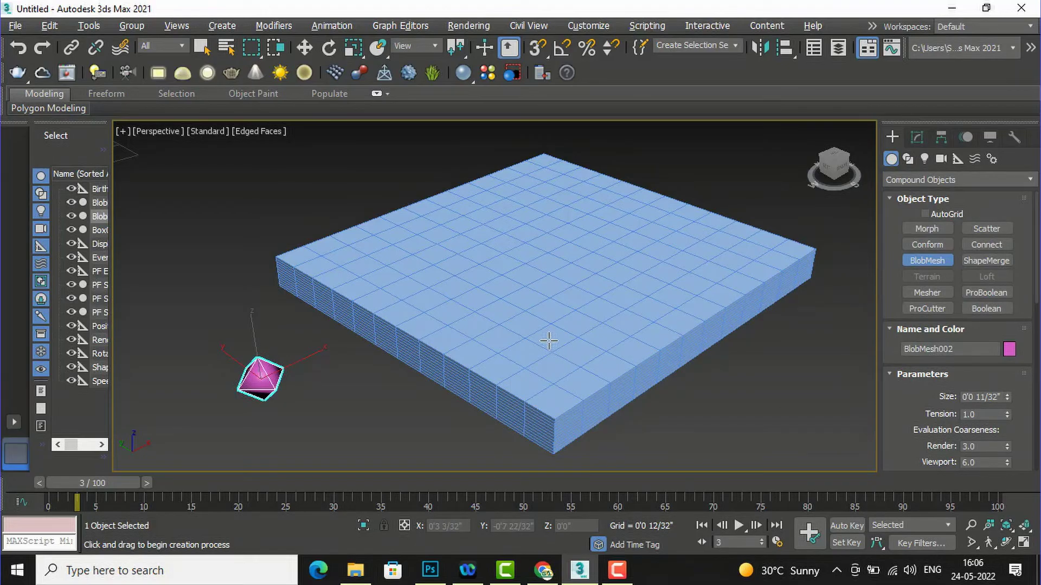
key("w")
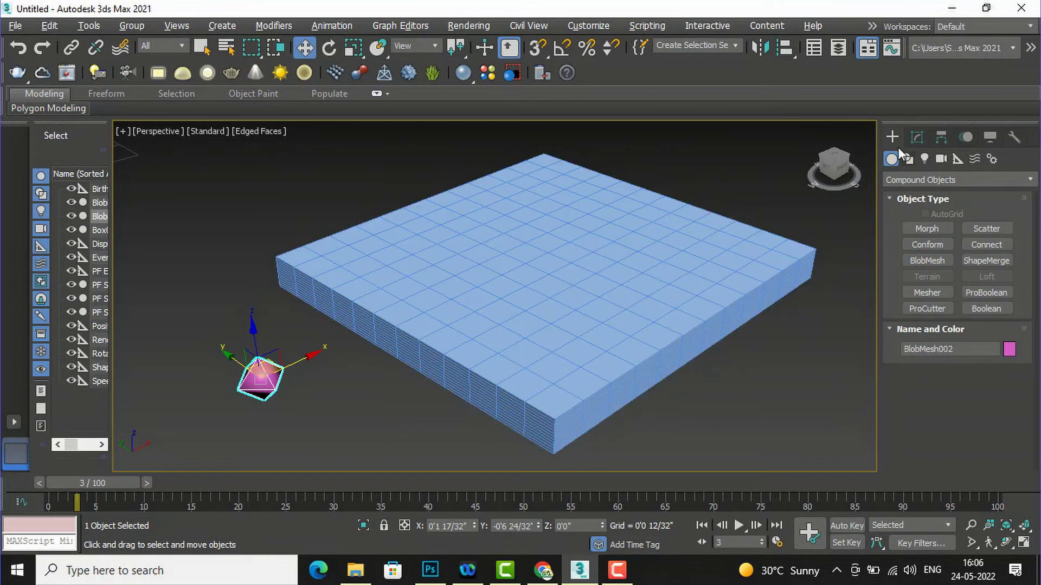
Add Box001 to BlobMesh002's Blob Objects list from the Modify panel.
left_click(917, 138)
scroll(970, 379, "down", 5)
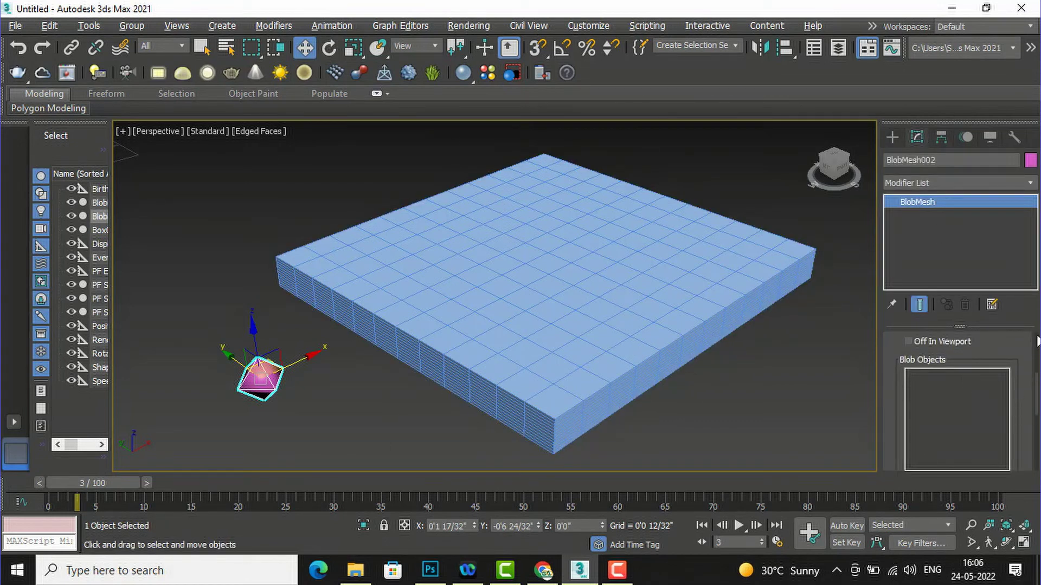
left_click_drag(1038, 396, 1038, 415)
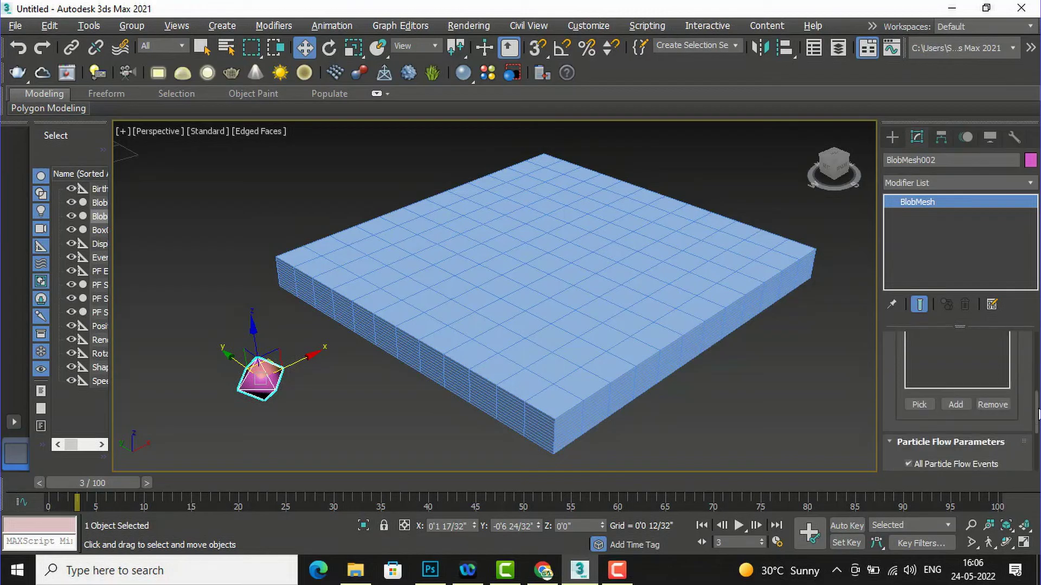
left_click(920, 405)
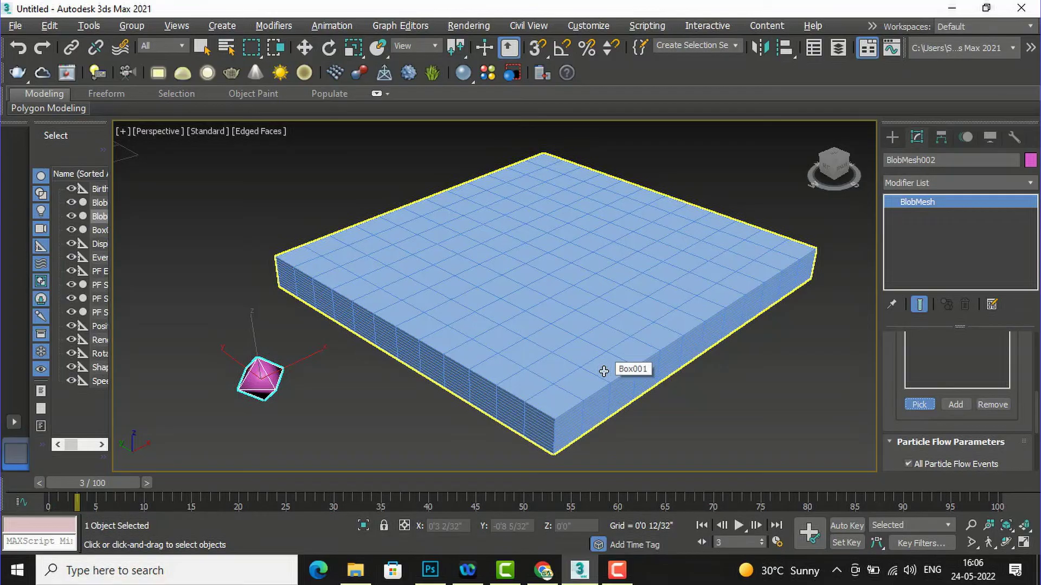
left_click(604, 370)
scroll(507, 266, "down", 3)
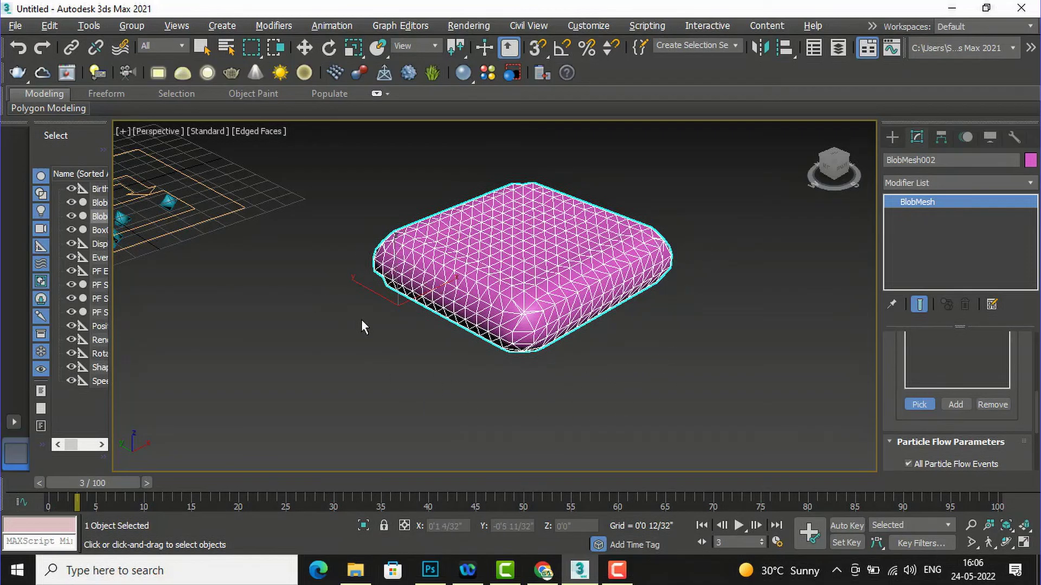
scroll(668, 355, "down", 3)
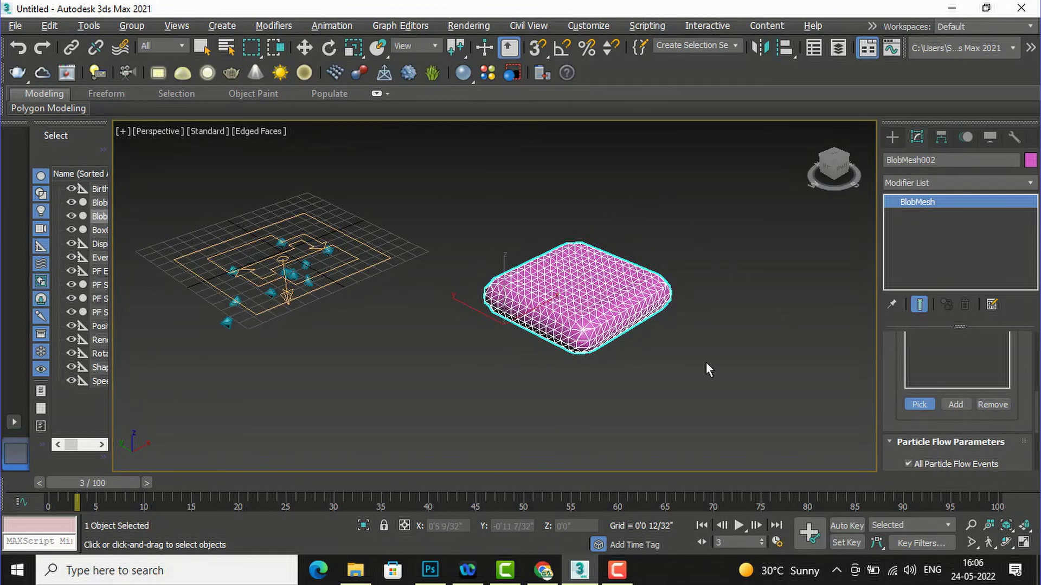
scroll(530, 259, "up", 2)
scroll(533, 248, "down", 3)
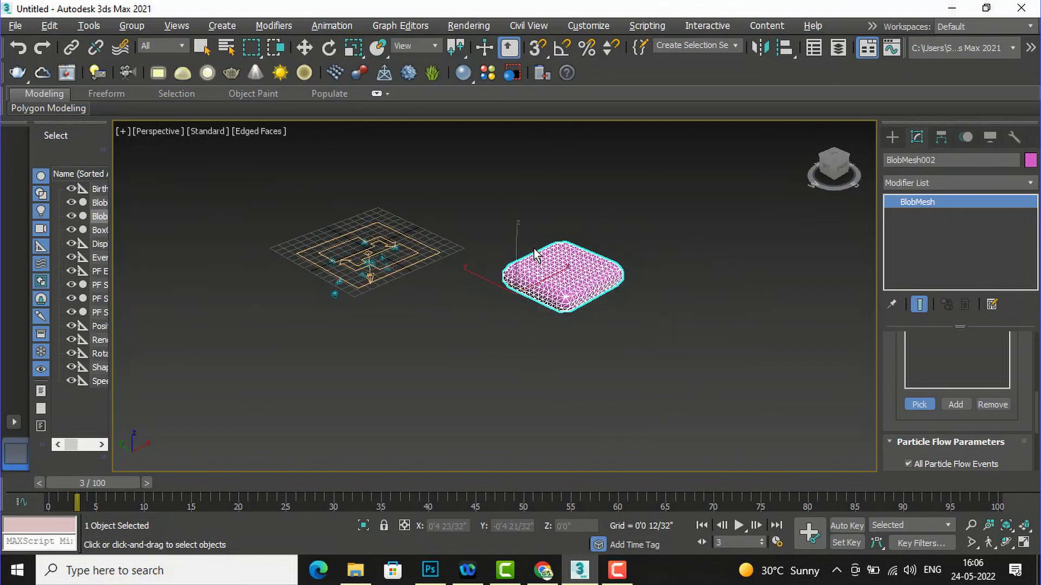
scroll(533, 248, "up", 3)
scroll(649, 309, "down", 2)
scroll(209, 297, "up", 4)
scroll(355, 278, "down", 1)
scroll(355, 277, "down", 2)
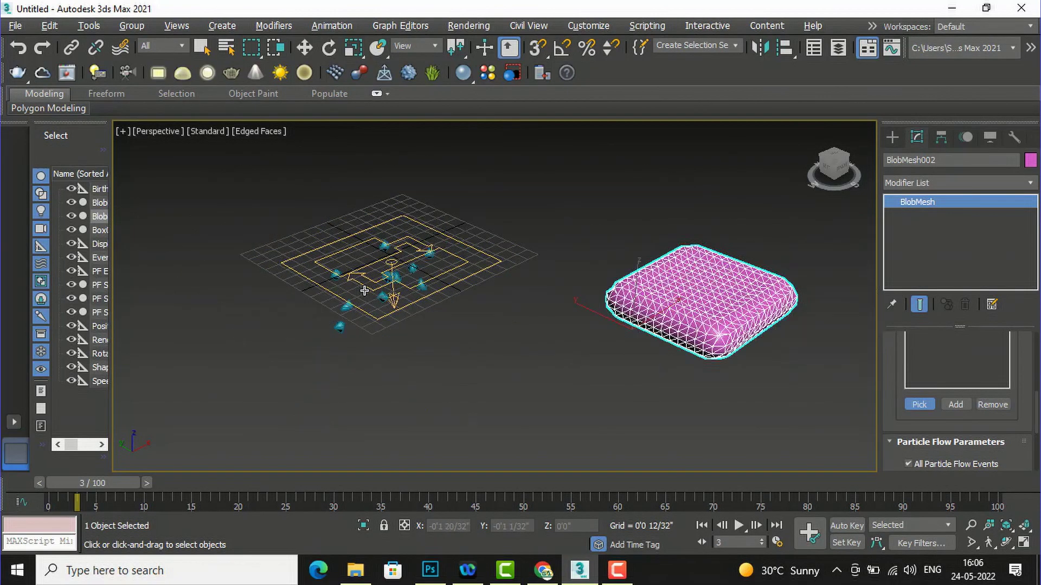